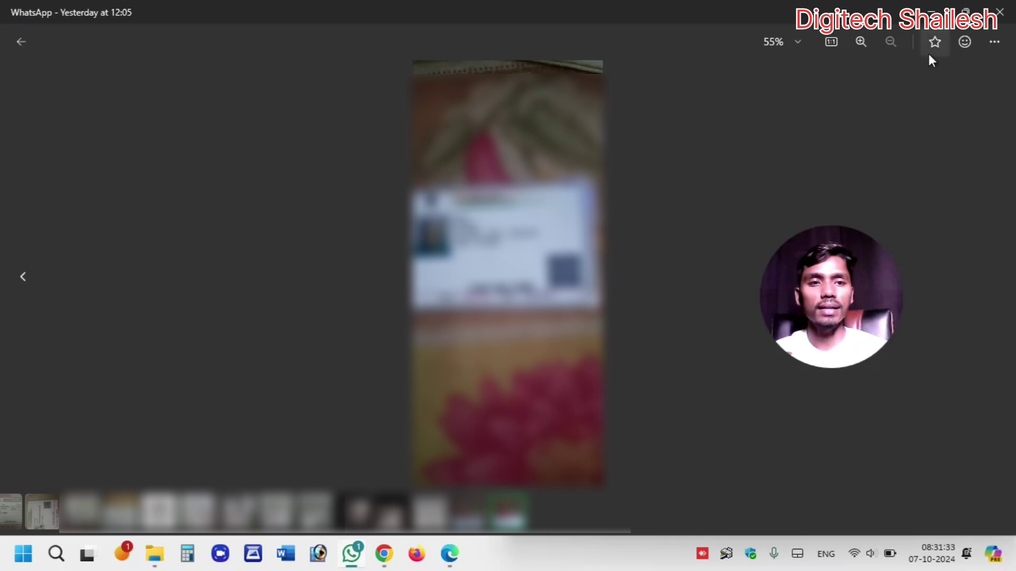
# - Save the WhatsApp Aadhaar card photo to the Desktop, then minimise the photo viewer
pyautogui.rightClick(529, 191)
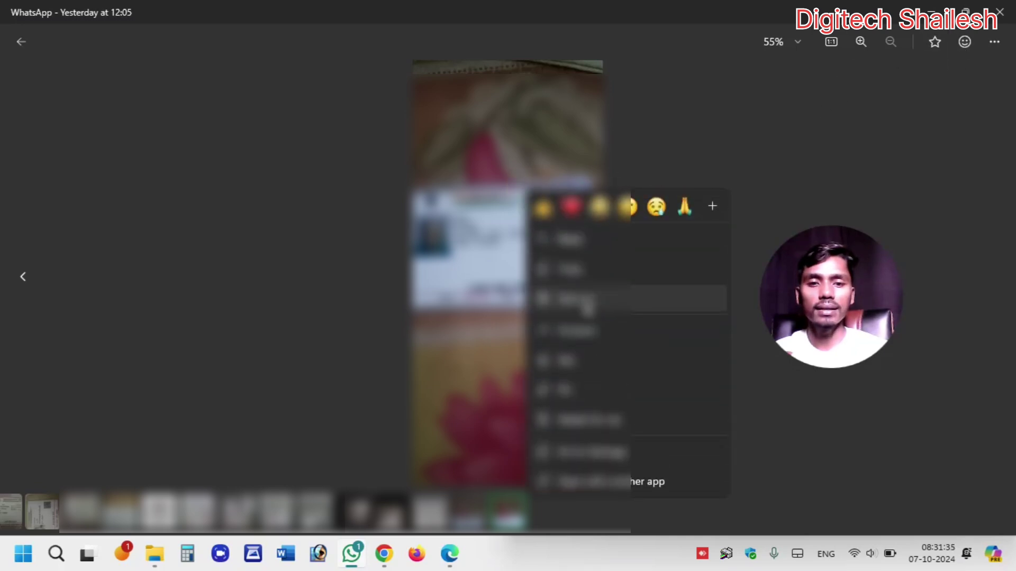
pyautogui.click(587, 297)
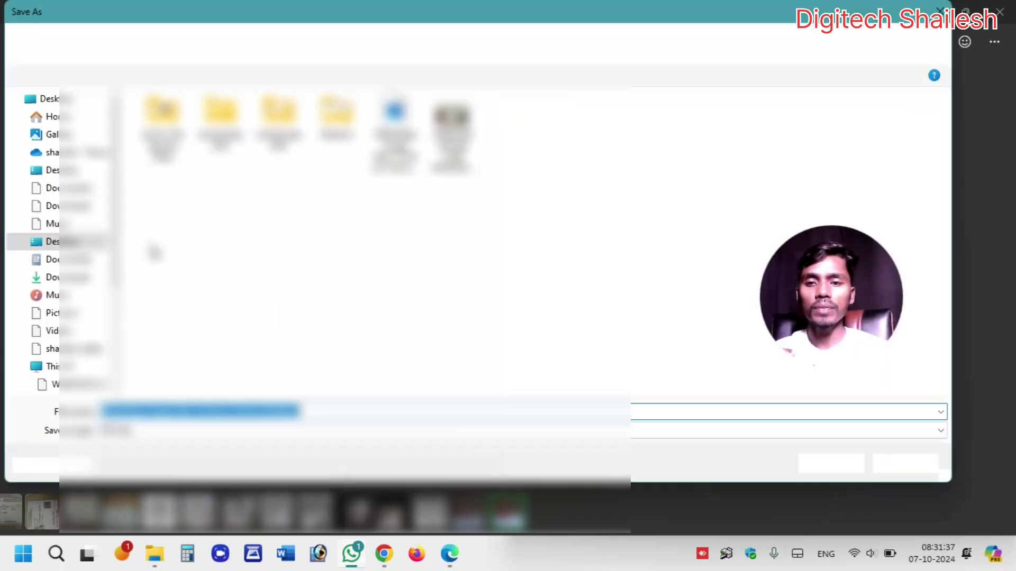
pyautogui.click(852, 463)
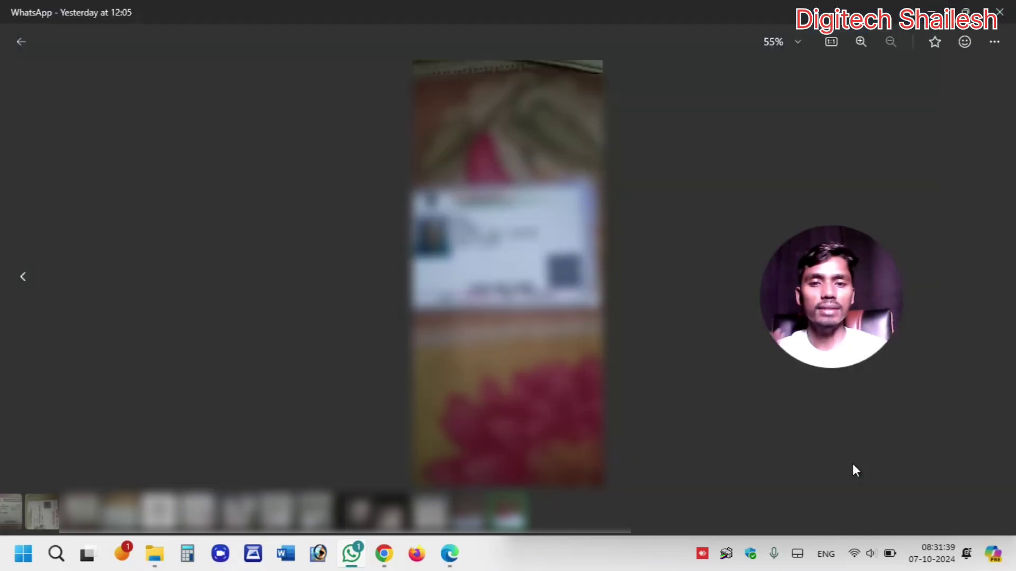
pyautogui.click(940, 16)
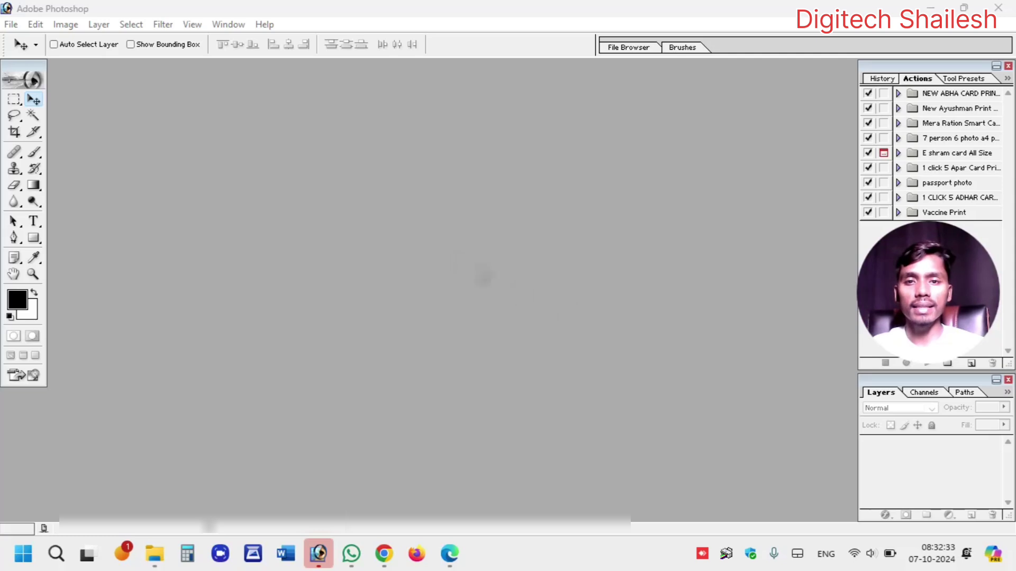
pyautogui.click(430, 236)
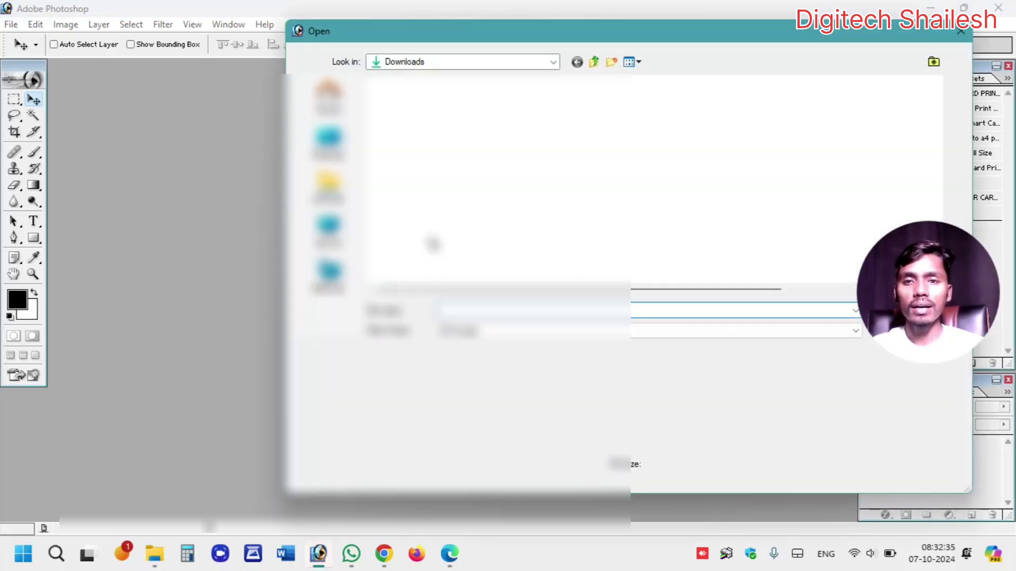
pyautogui.click(329, 138)
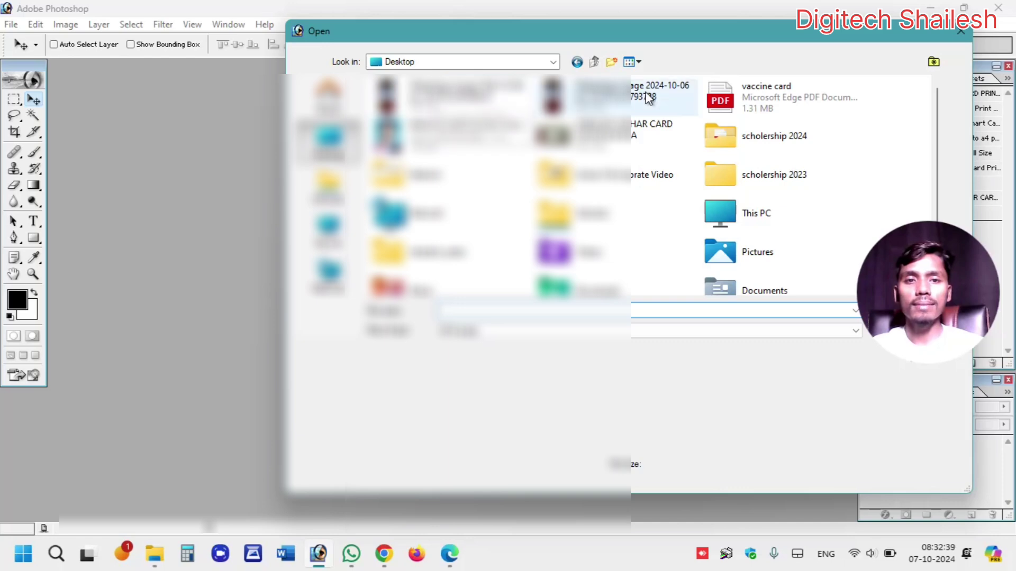
pyautogui.click(450, 98)
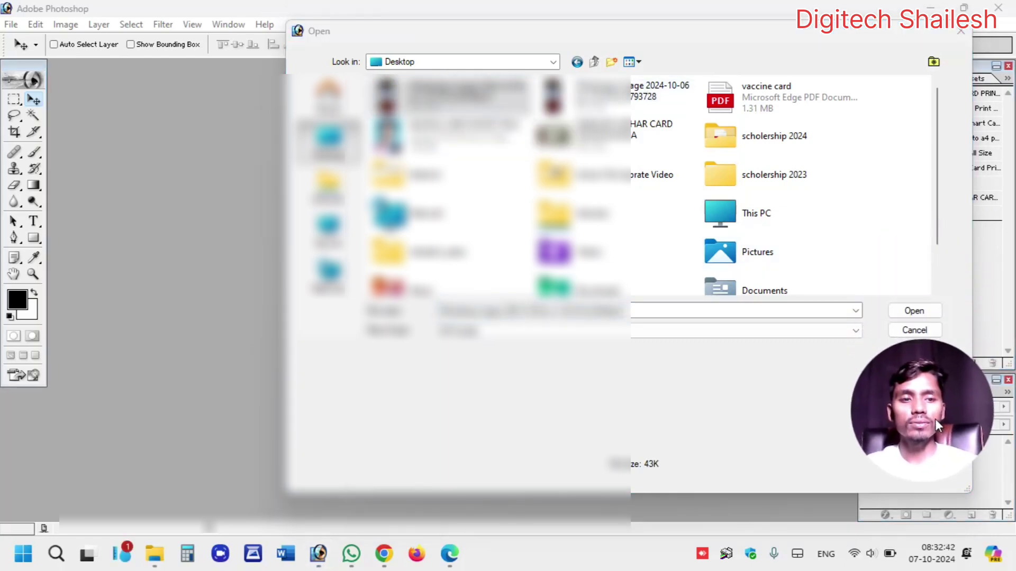
pyautogui.click(917, 313)
pyautogui.click(915, 310)
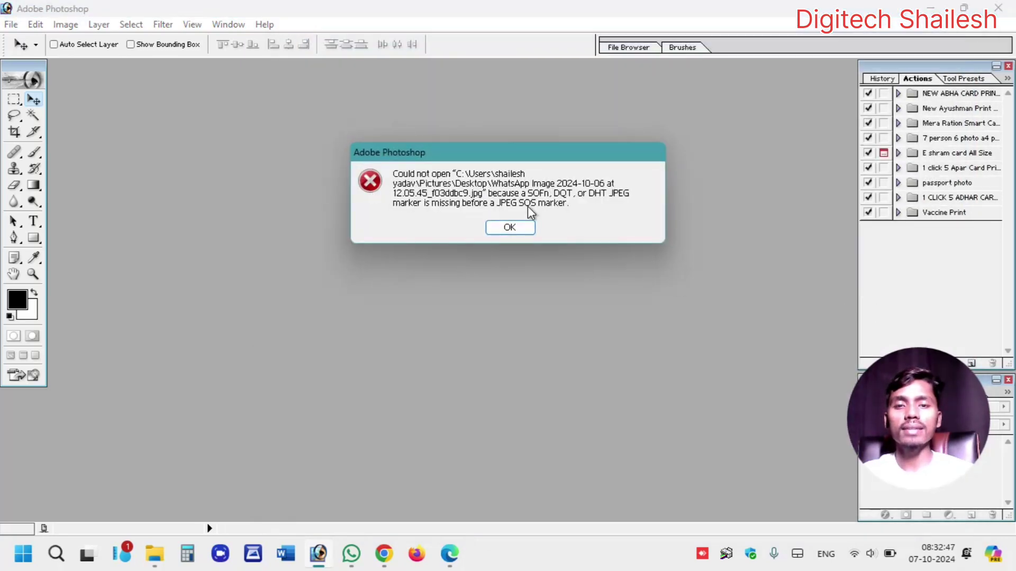
pyautogui.click(513, 230)
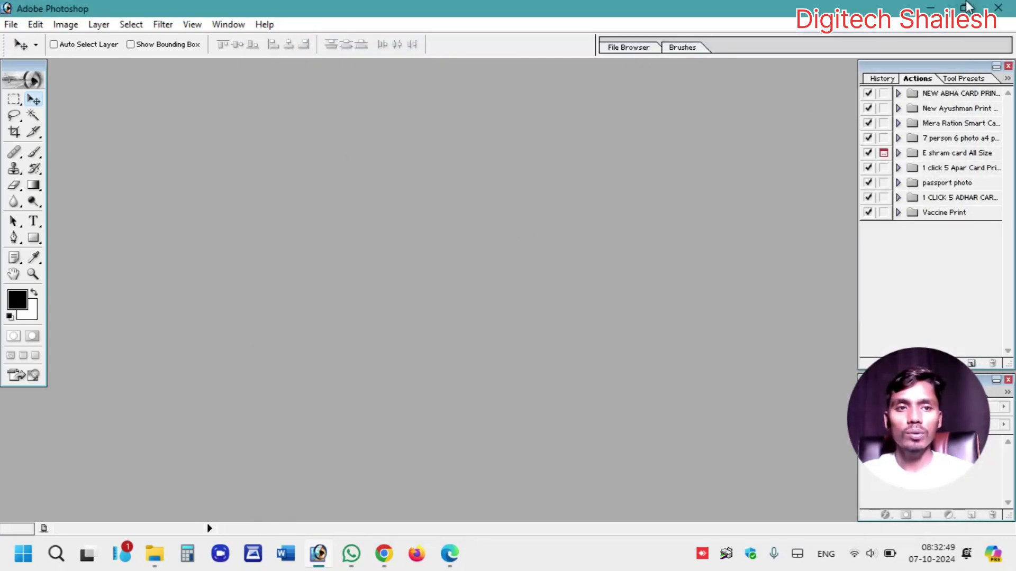
# - Go to the Desktop in File Explorer and select the first WhatsApp image
pyautogui.click(934, 8)
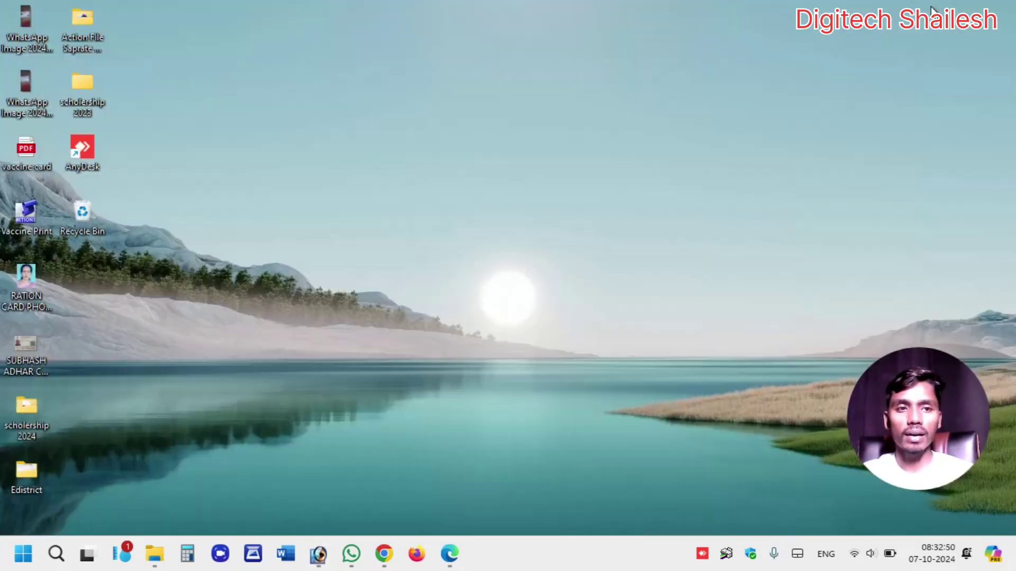
pyautogui.click(155, 554)
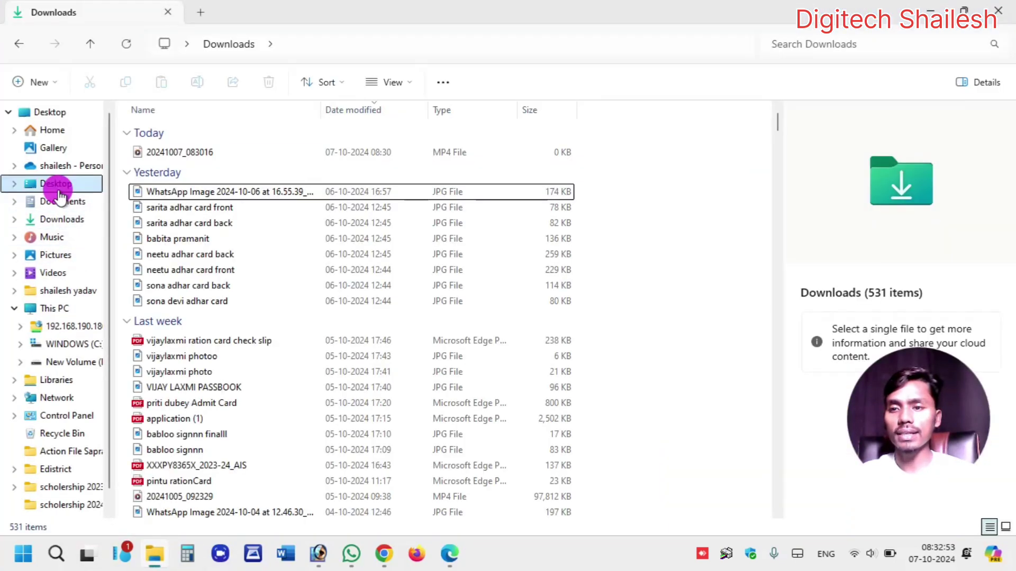
pyautogui.click(53, 183)
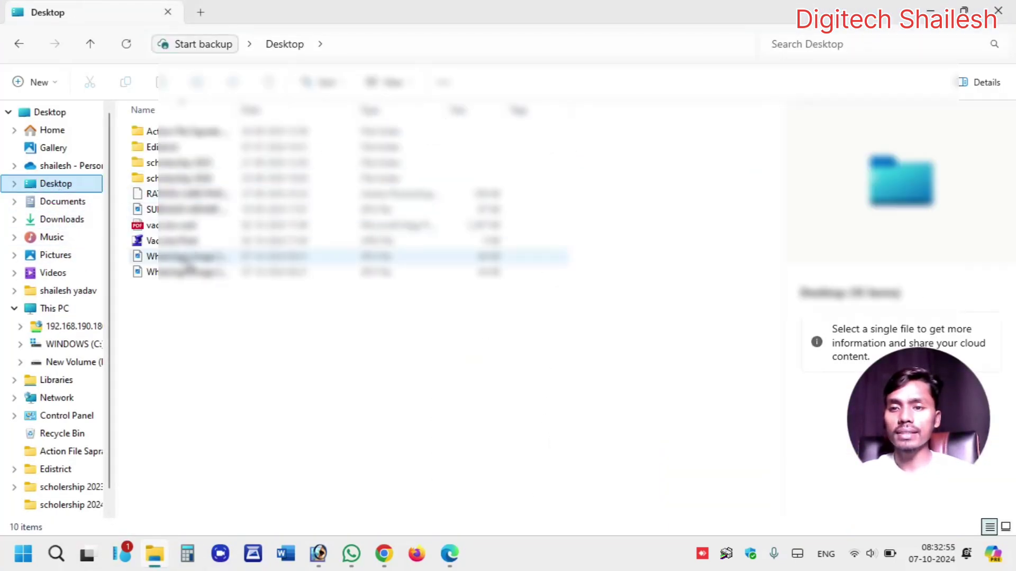
pyautogui.click(180, 258)
pyautogui.click(180, 272)
pyautogui.click(204, 310)
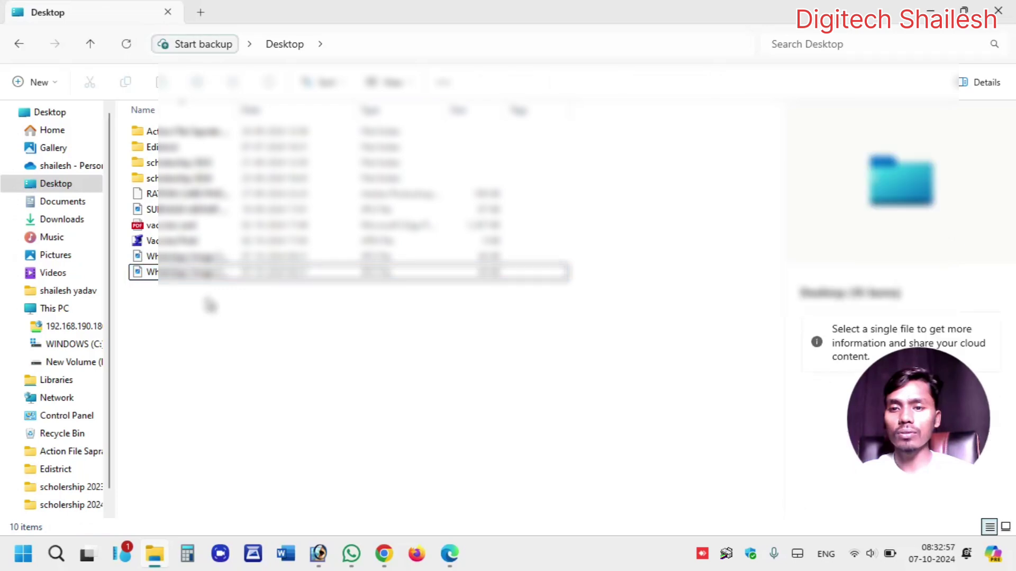
pyautogui.click(200, 257)
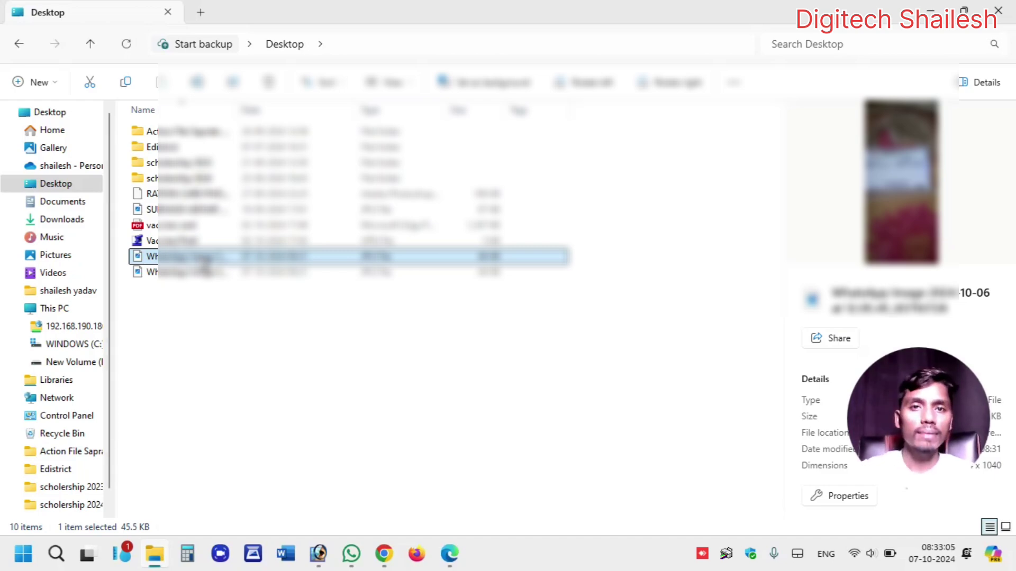
# - Open the first WhatsApp image in Paint, then minimise Paint
pyautogui.rightClick(203, 261)
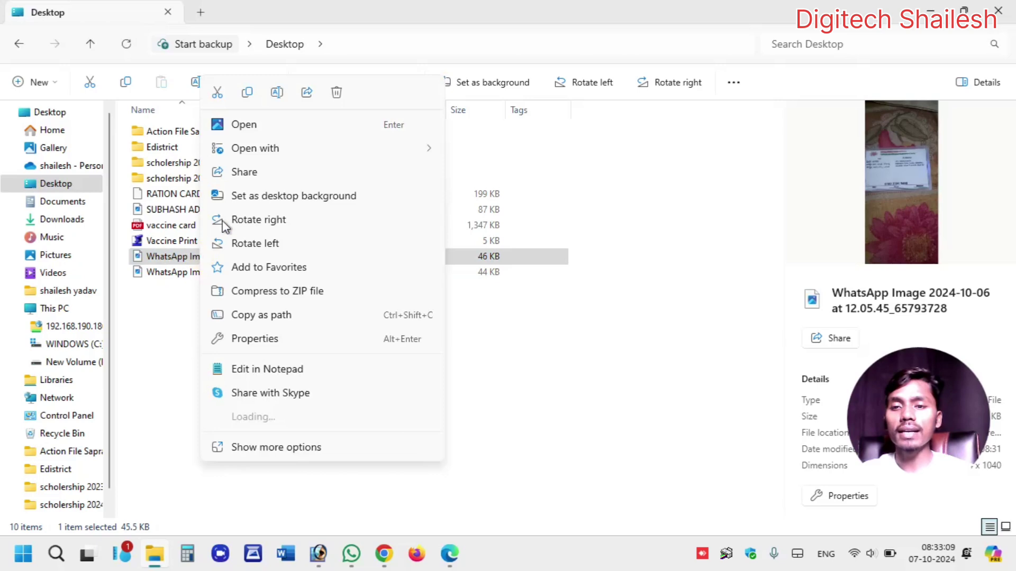
pyautogui.moveTo(268, 149)
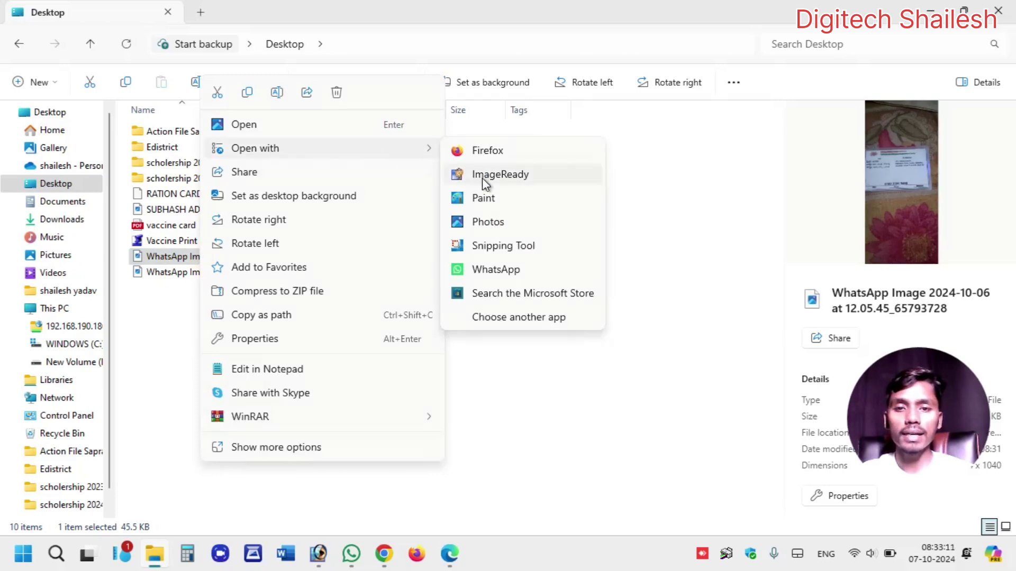
pyautogui.click(484, 198)
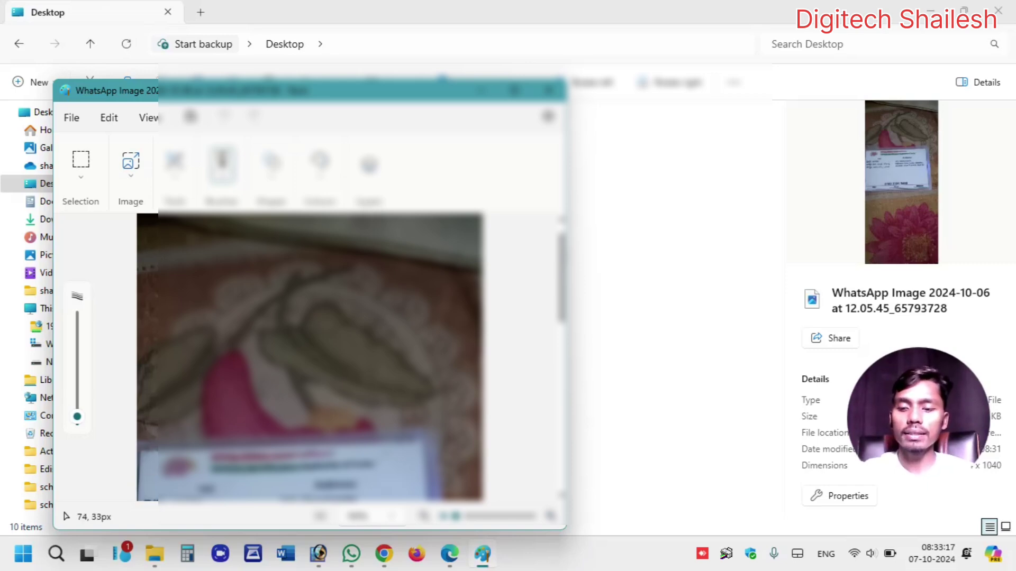
pyautogui.click(483, 95)
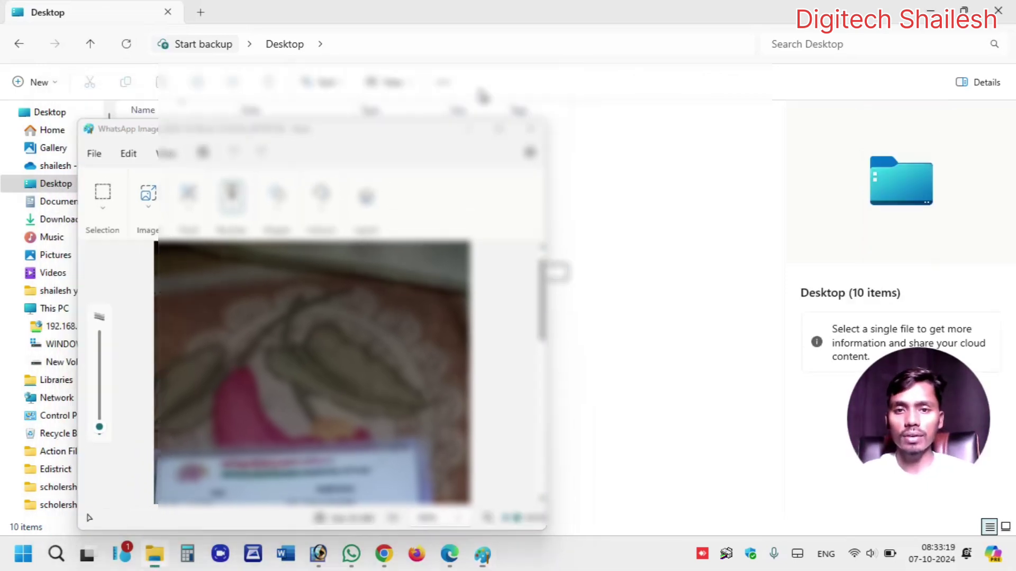
# - Open the second WhatsApp image in Paint and return to Photoshop
pyautogui.click(209, 272)
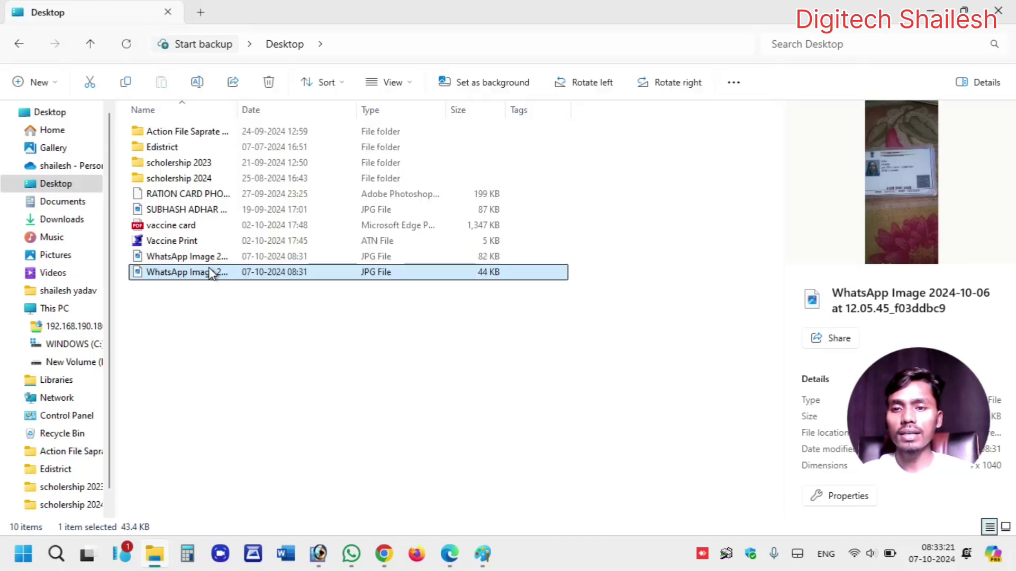
pyautogui.rightClick(211, 272)
pyautogui.moveTo(259, 148)
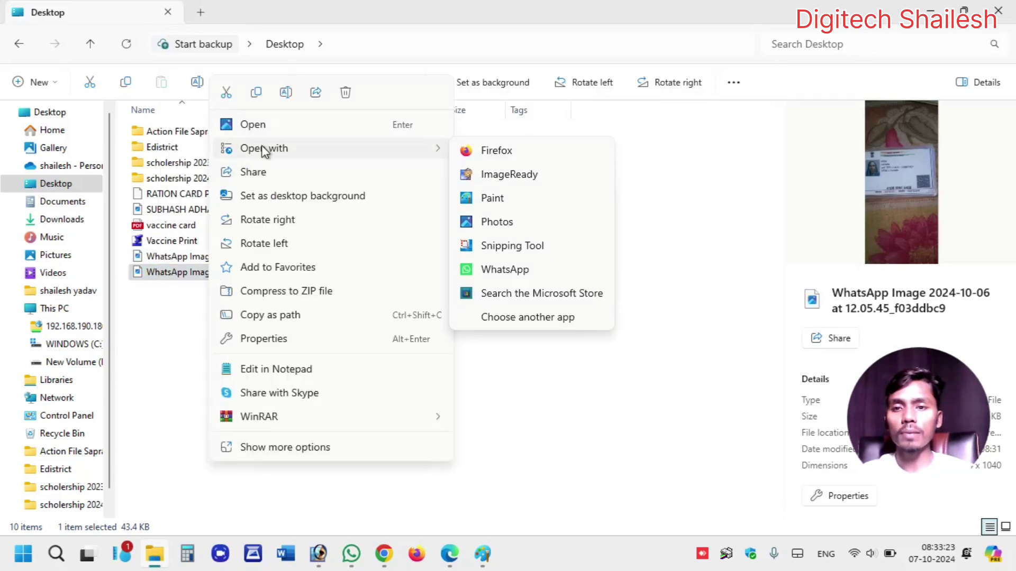
pyautogui.click(495, 198)
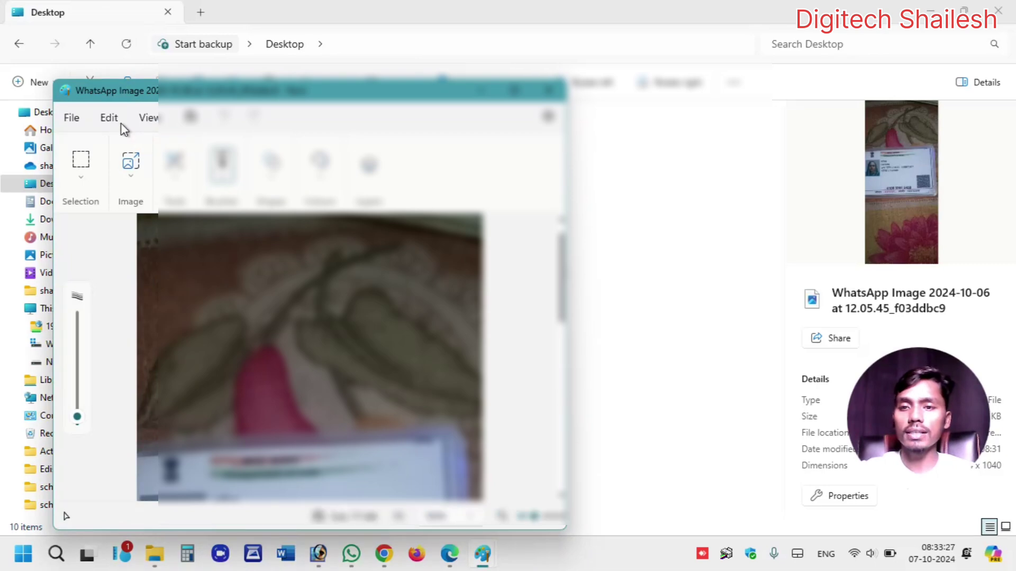
pyautogui.click(318, 553)
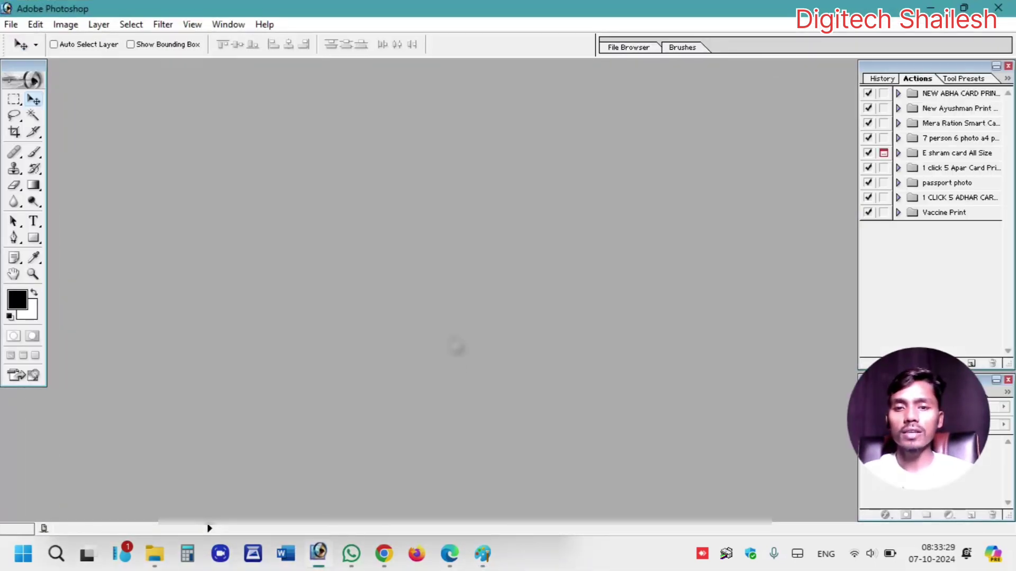
# - Select both Desktop WhatsApp Image files together and open them in Photoshop
pyautogui.doubleClick(472, 241)
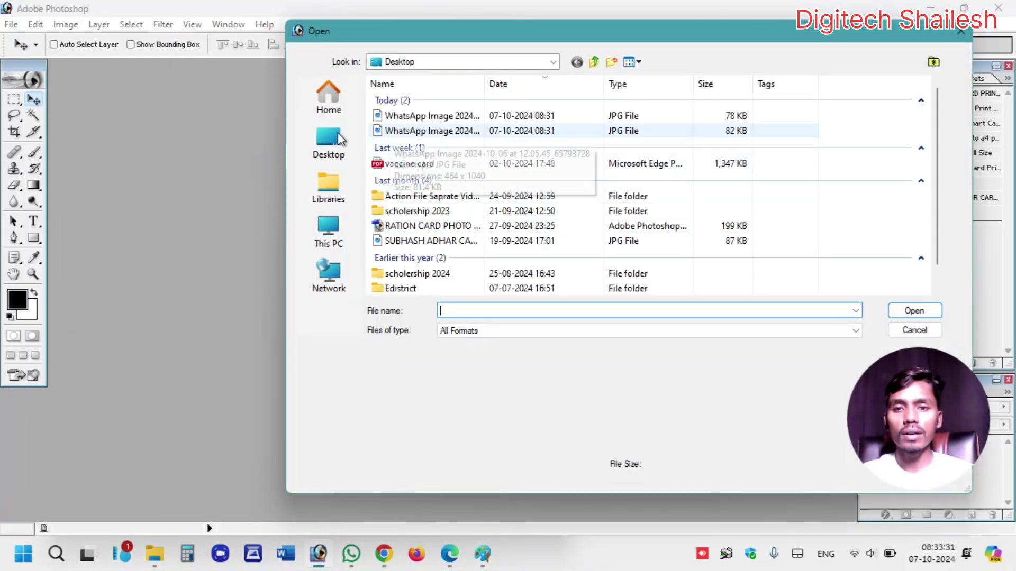
pyautogui.click(415, 117)
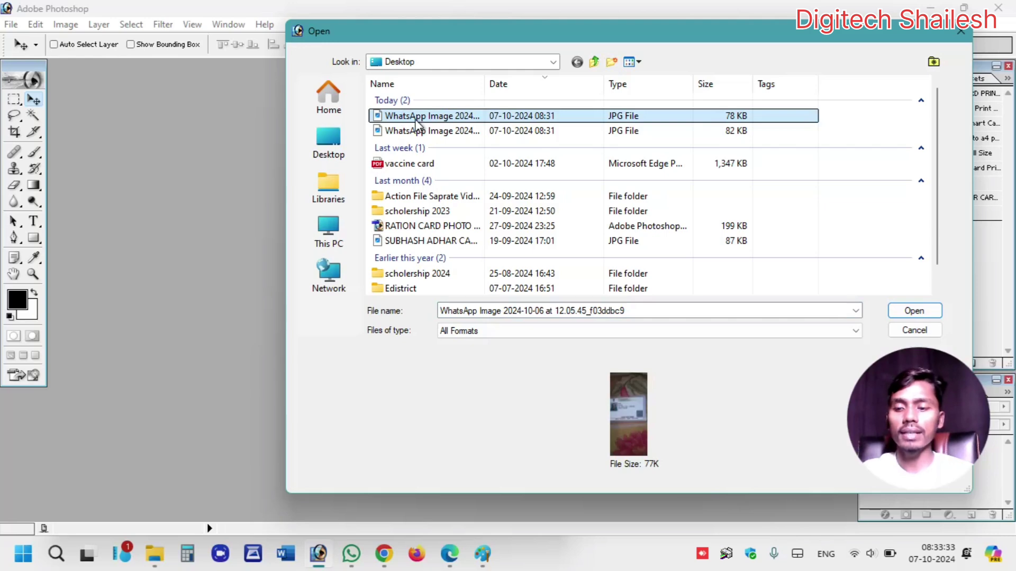
pyautogui.keyDown('ctrl'); pyautogui.click(418, 130); pyautogui.keyUp('ctrl')
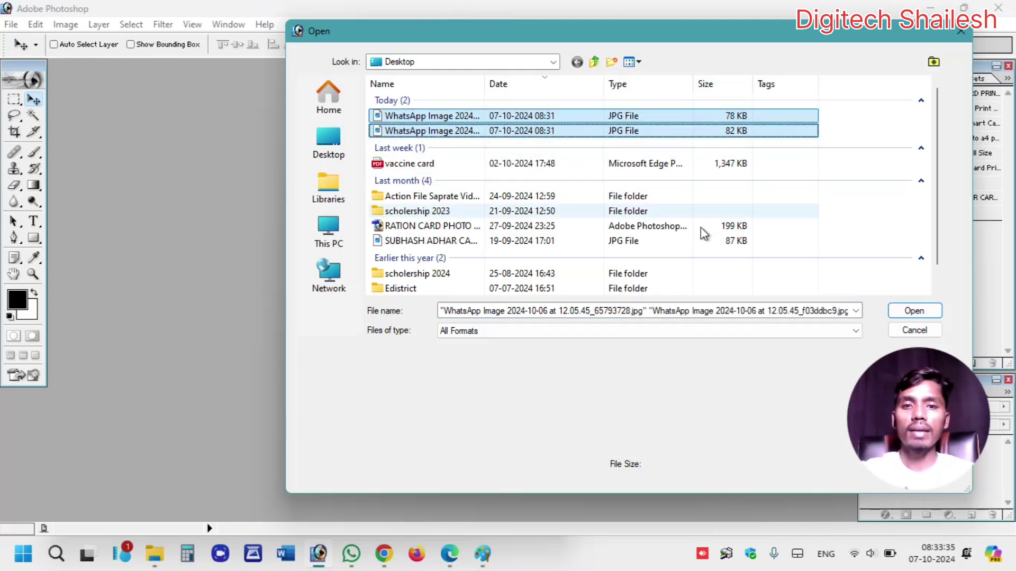
pyautogui.click(896, 312)
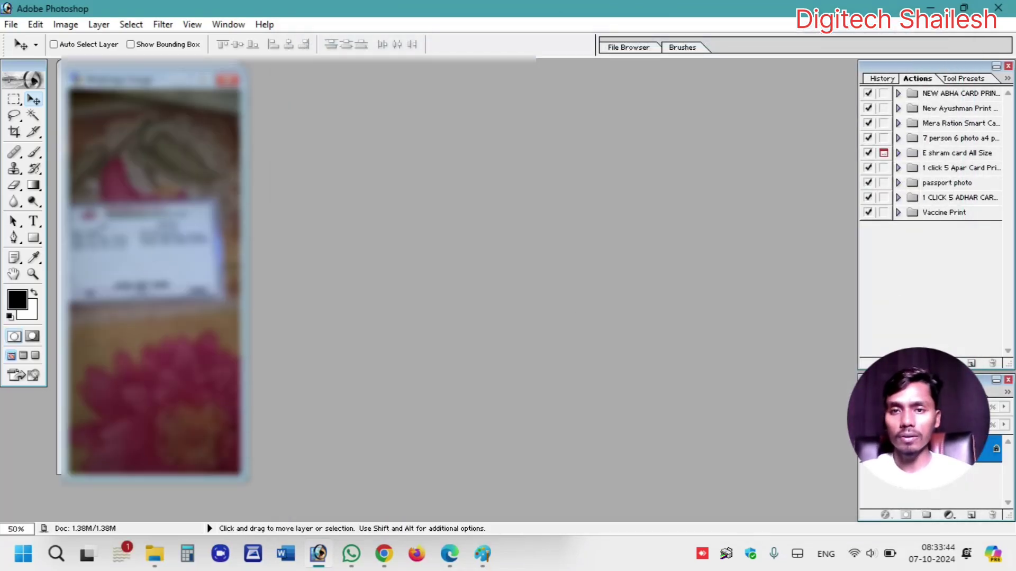
# - Move the back card image window to the right of the front card window
pyautogui.moveTo(121, 88); pyautogui.dragTo(317, 84)
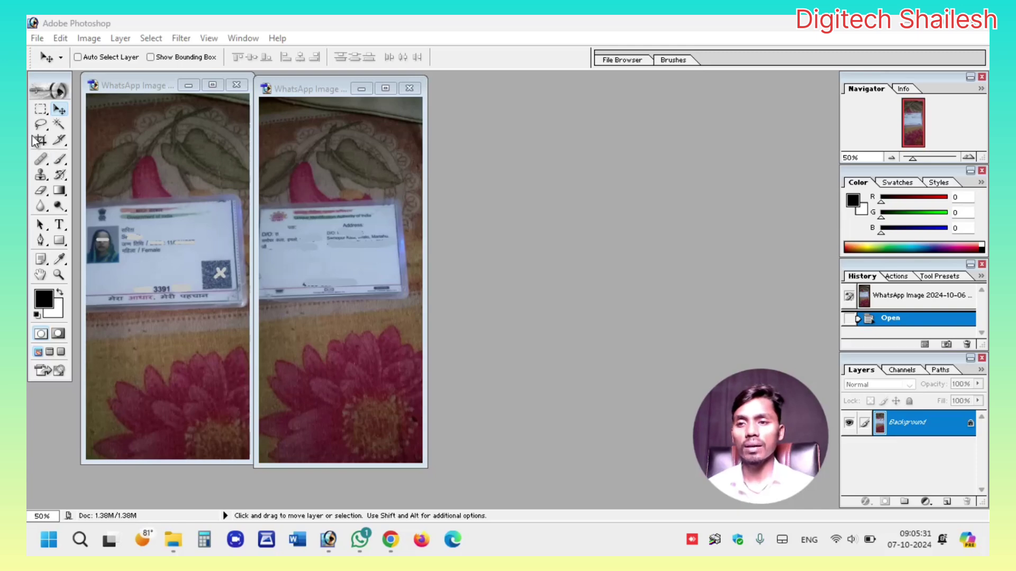
pyautogui.moveTo(52, 78); pyautogui.dragTo(58, 78)
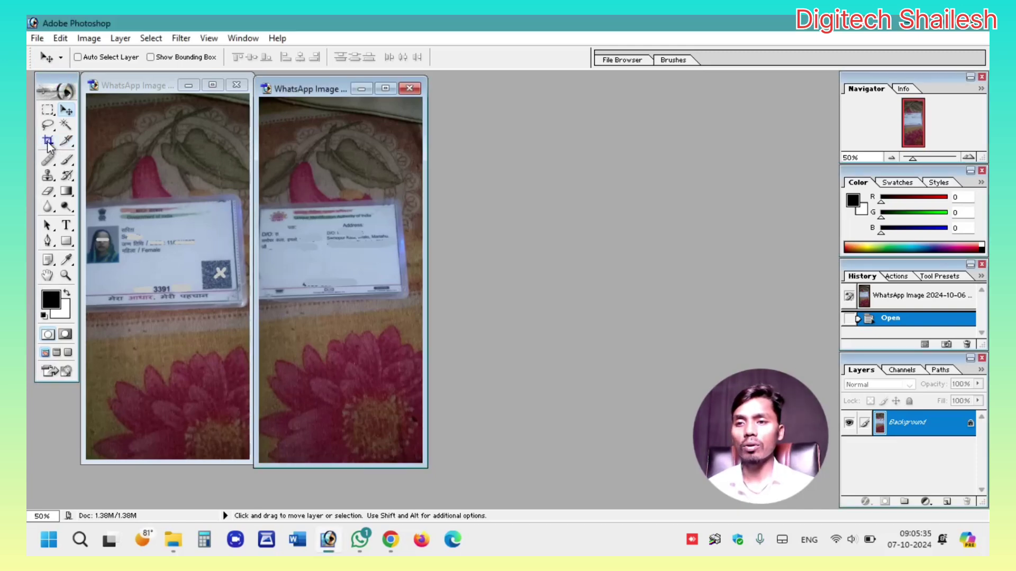
# - Maximize the front card photo and crop it to the card, raising the crop's top edge
pyautogui.click(48, 141)
pyautogui.click(118, 211)
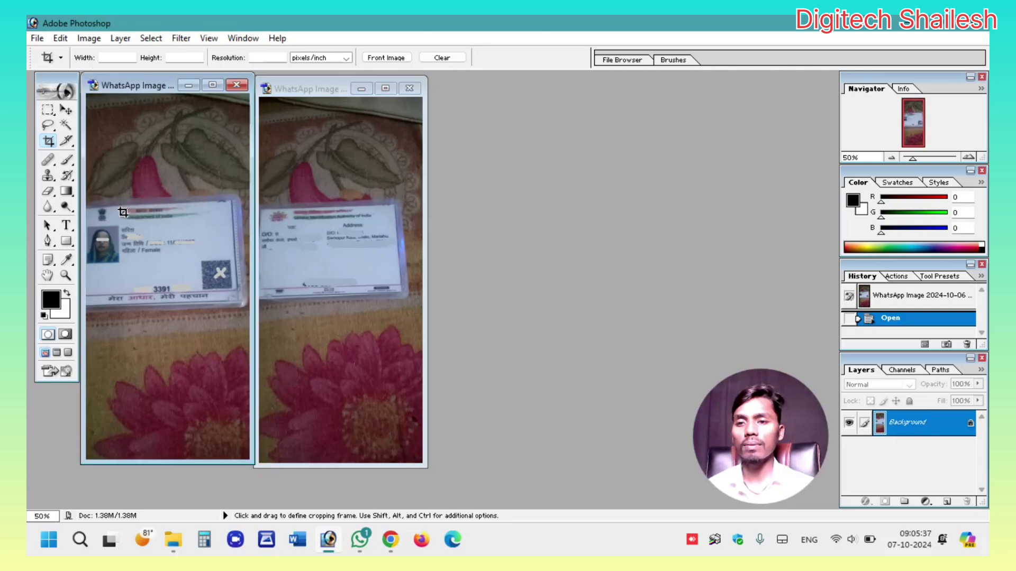
pyautogui.moveTo(106, 210); pyautogui.dragTo(170, 257)
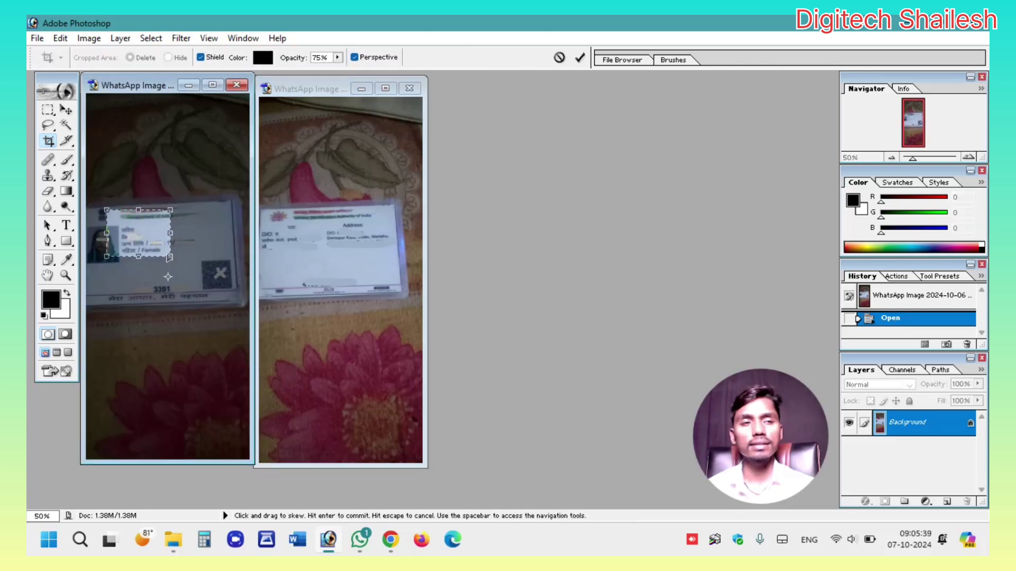
pyautogui.click(559, 57)
pyautogui.click(212, 85)
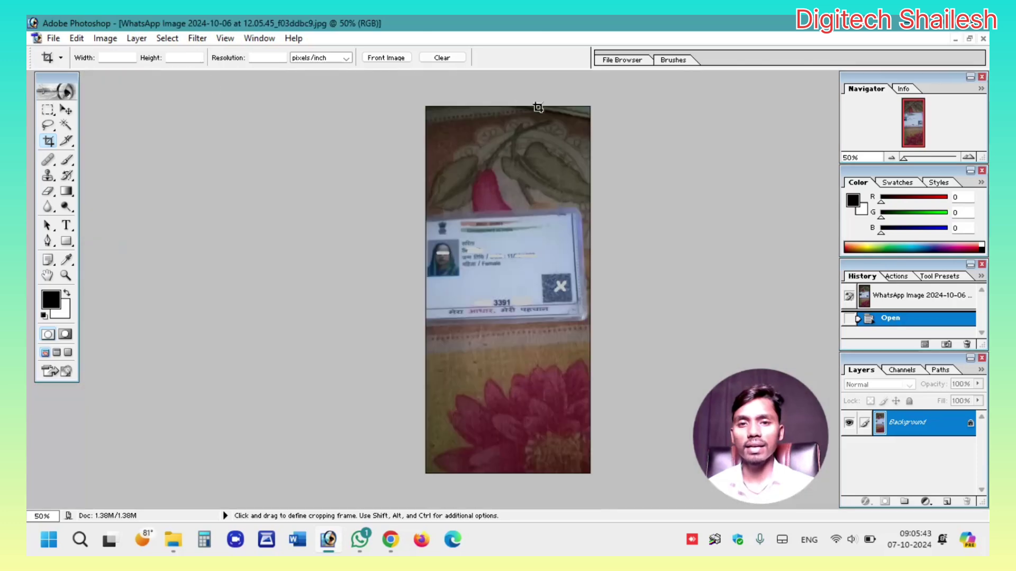
pyautogui.moveTo(427, 220); pyautogui.dragTo(581, 326)
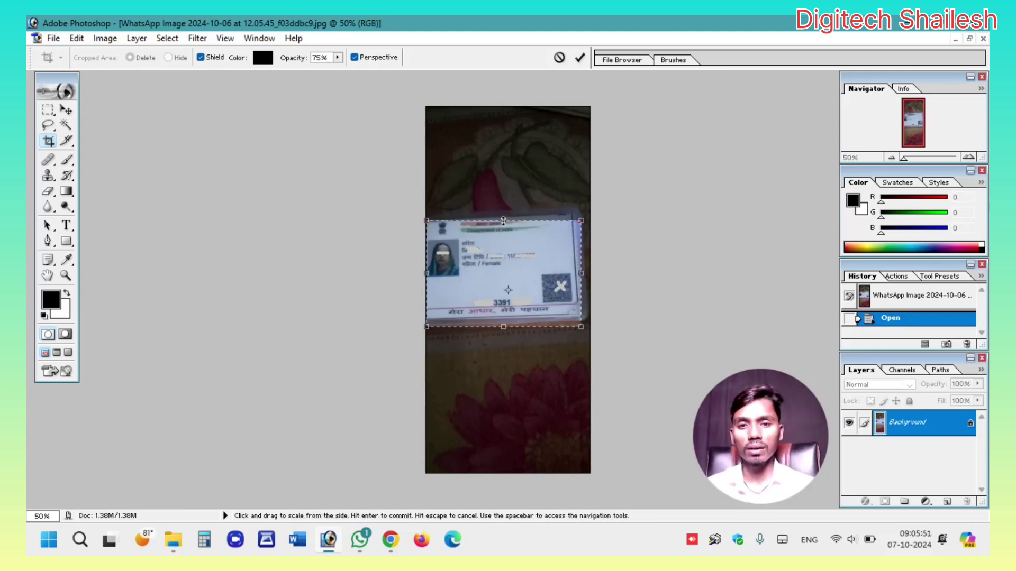
pyautogui.moveTo(503, 221); pyautogui.dragTo(503, 207)
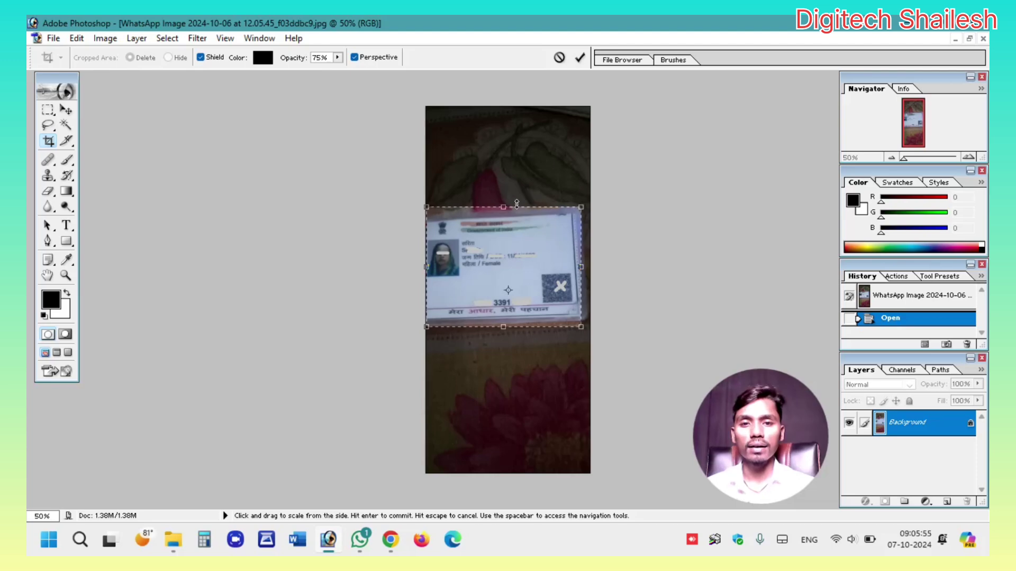
pyautogui.click(581, 60)
# - Zoom in and apply a tighter perspective crop along the front card's edges
pyautogui.hotkey('ctrl', '0')
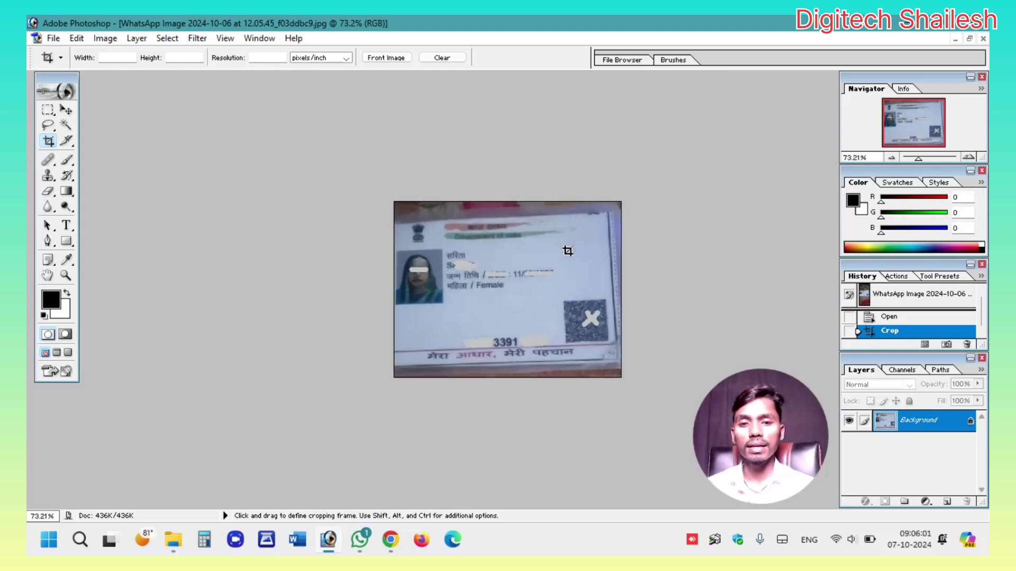
pyautogui.hotkey('ctrl', '+')
pyautogui.hotkey('ctrl', '+')
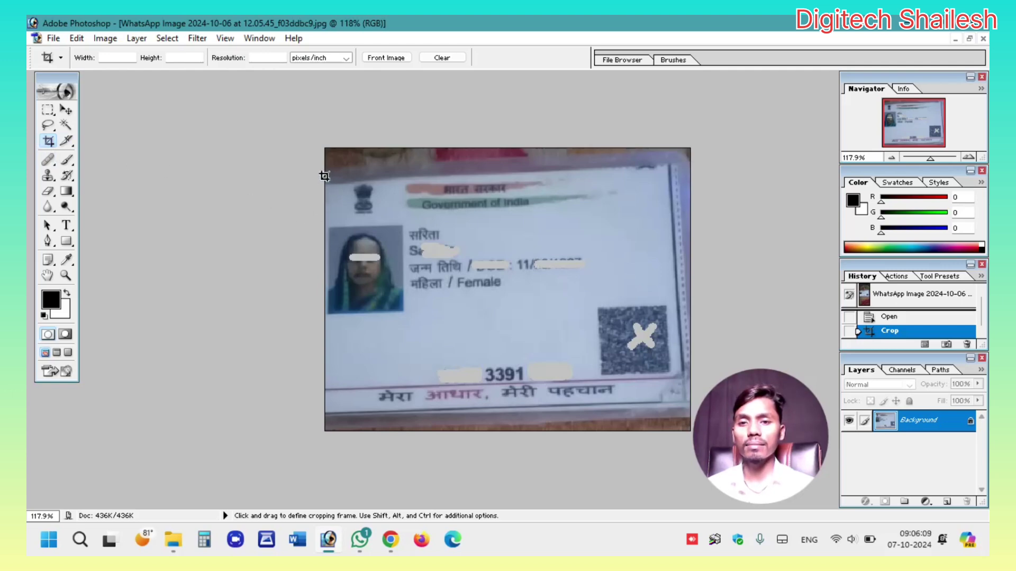
pyautogui.moveTo(325, 176); pyautogui.dragTo(684, 412)
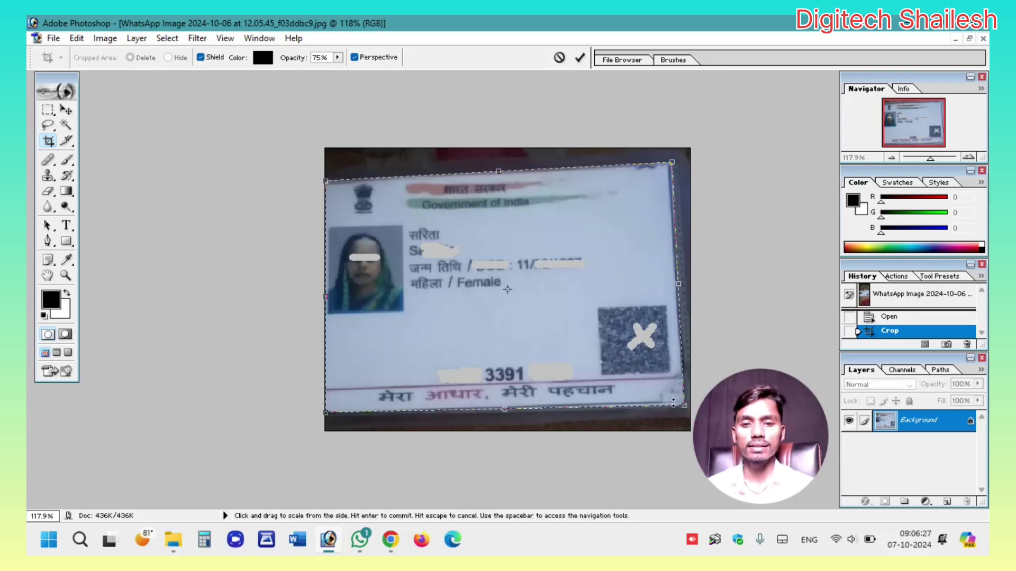
pyautogui.click(580, 57)
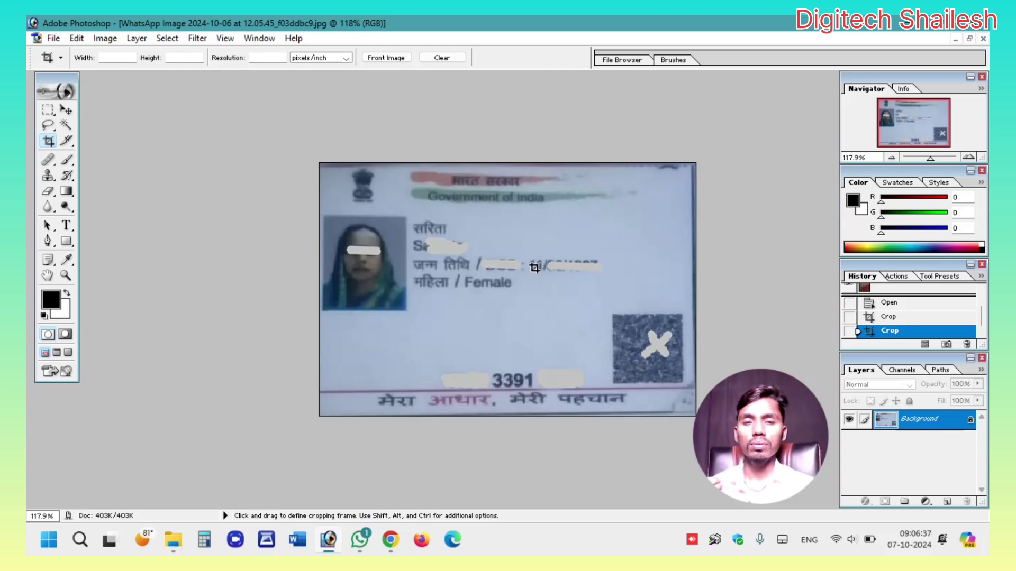
# - Apply Auto Levels to the front card image
pyautogui.click(110, 40)
pyautogui.moveTo(135, 78)
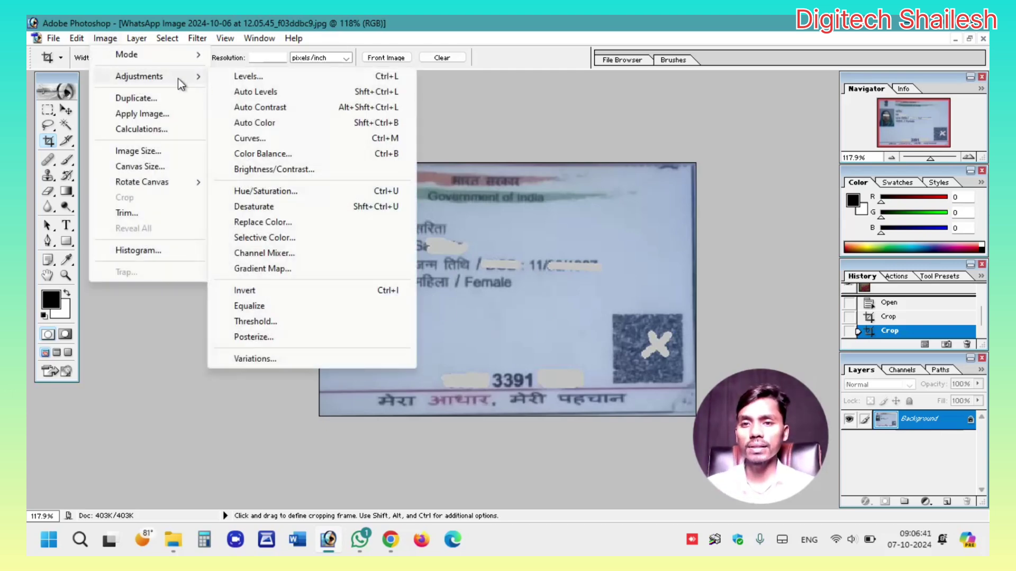
pyautogui.click(276, 90)
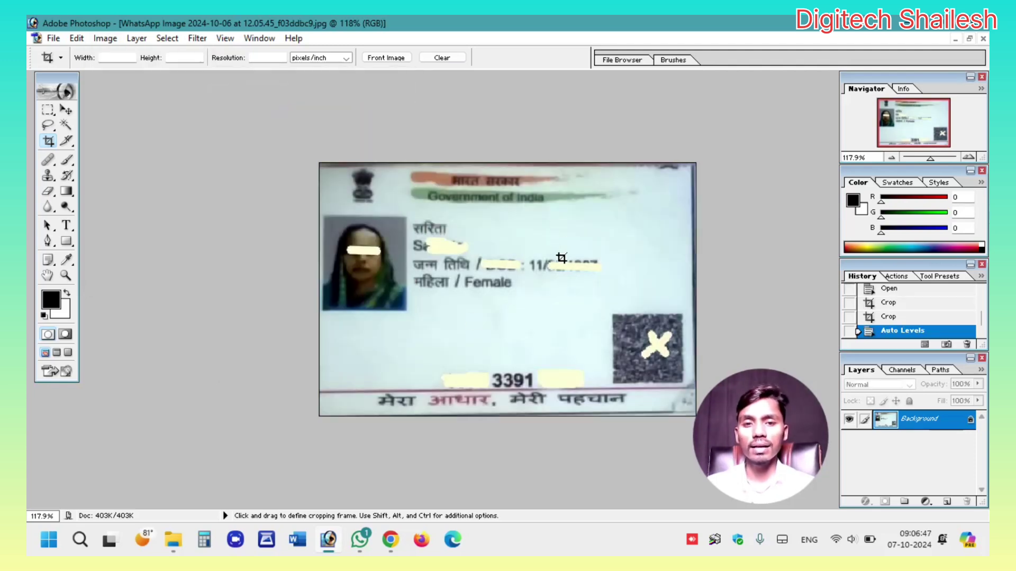
# - Fine-tune the front card with Levels input values 4, 0.79 and 254
pyautogui.click(110, 41)
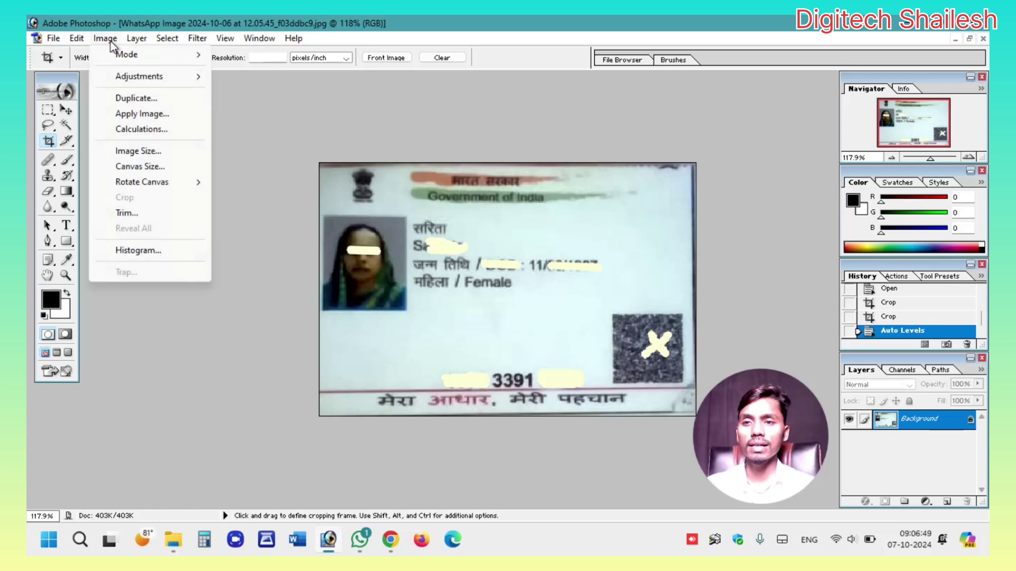
pyautogui.moveTo(145, 79)
pyautogui.click(248, 77)
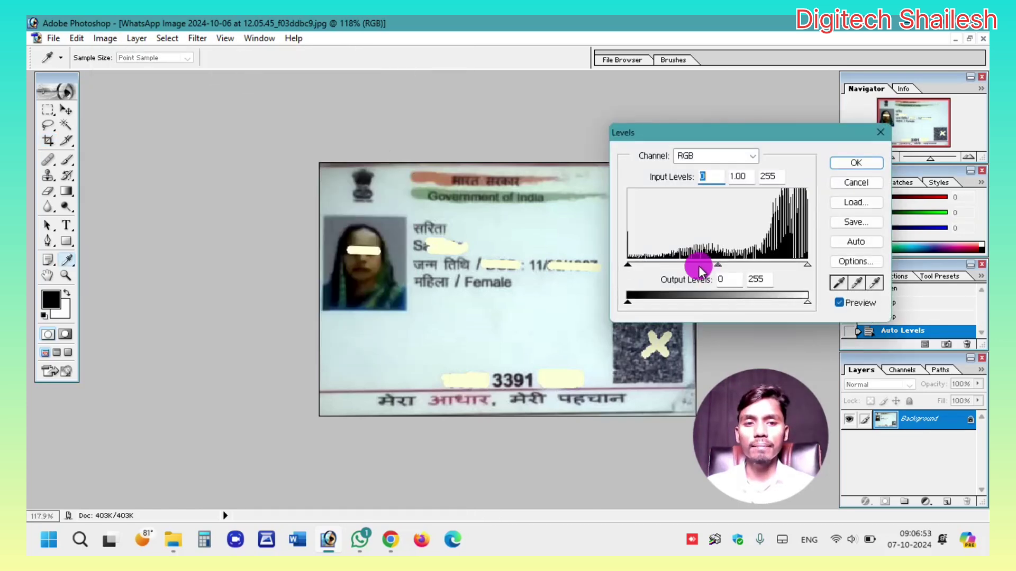
pyautogui.moveTo(721, 267)
pyautogui.mouseDown()
pyautogui.moveTo(688, 263)
pyautogui.moveTo(739, 270)
pyautogui.moveTo(731, 265)
pyautogui.mouseUp()
pyautogui.moveTo(808, 262); pyautogui.dragTo(805, 264)
pyautogui.moveTo(627, 264); pyautogui.dragTo(630, 265)
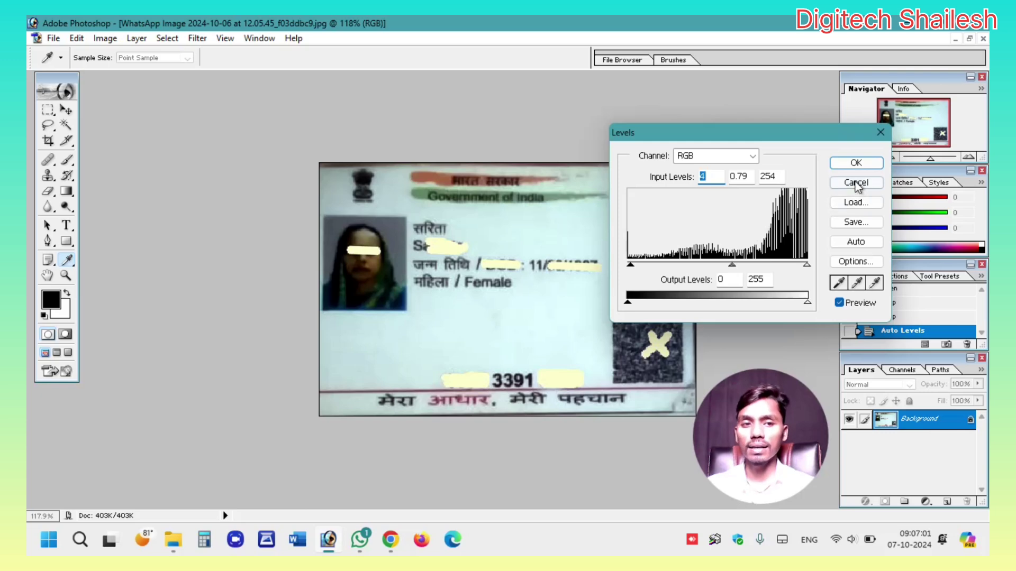
pyautogui.click(856, 163)
# - Maximize the back card photo and perspective-crop it to the card's corners
pyautogui.press('c')
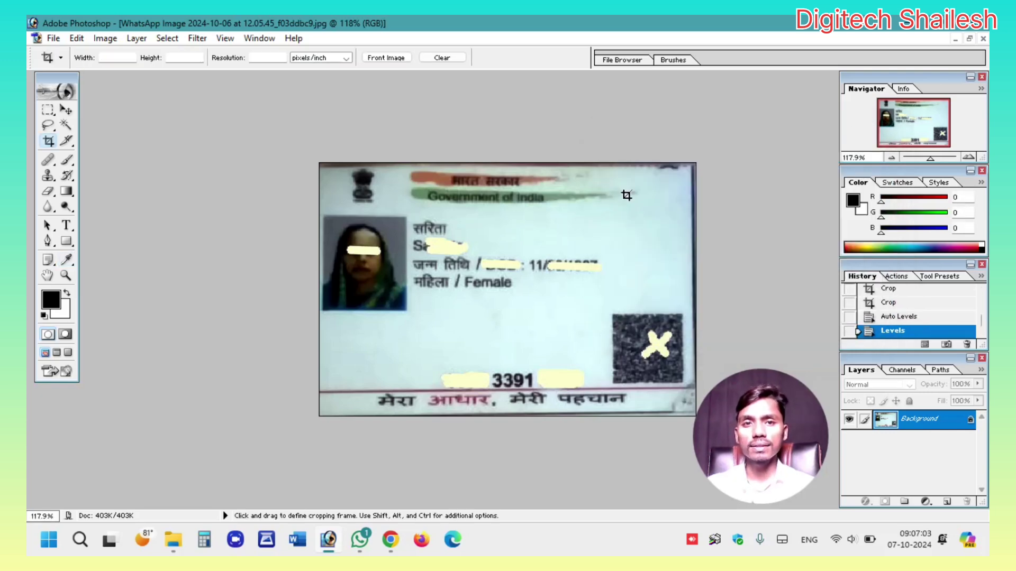
pyautogui.click(969, 38)
pyautogui.click(364, 208)
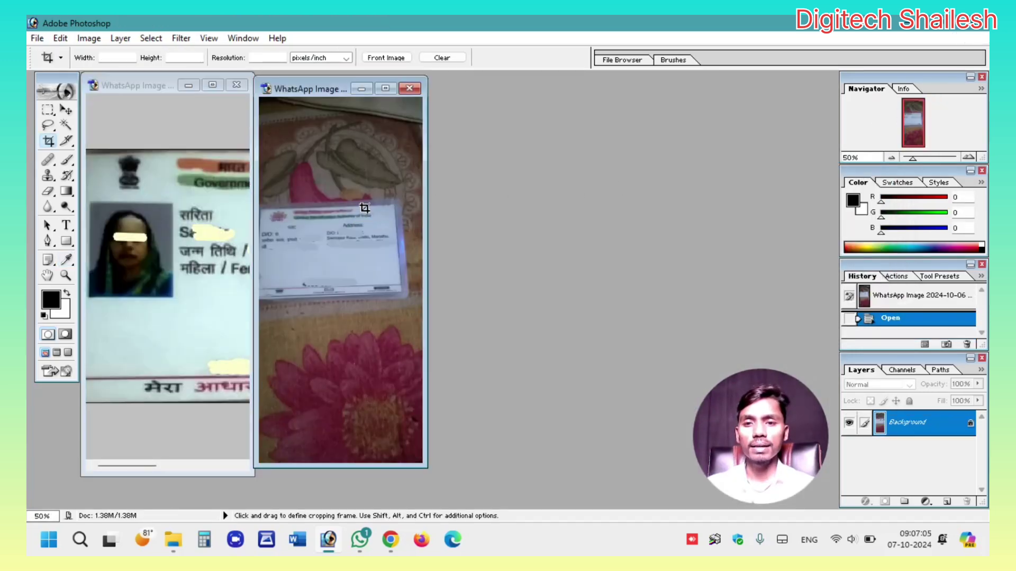
pyautogui.click(386, 89)
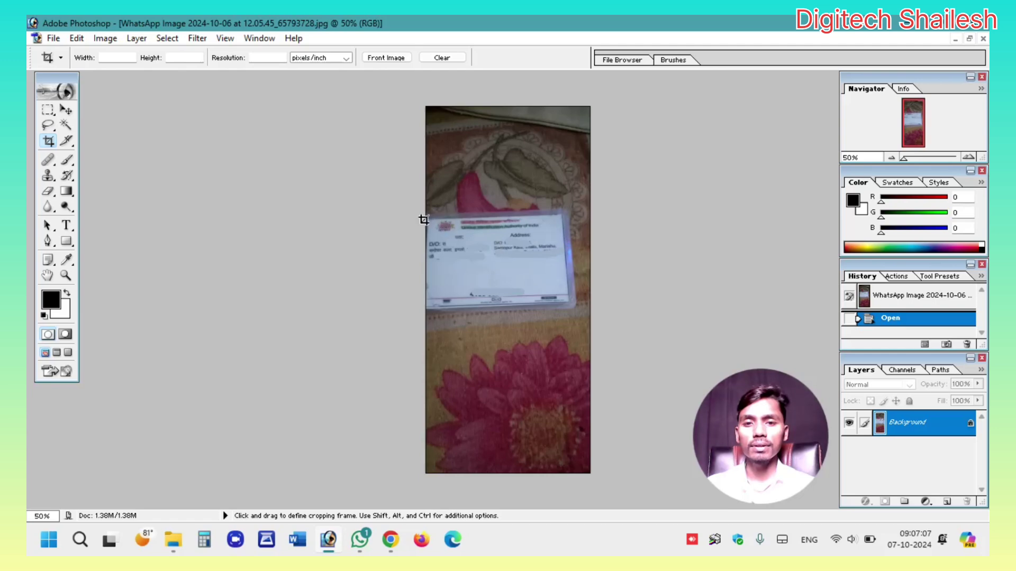
pyautogui.moveTo(451, 236); pyautogui.dragTo(568, 305)
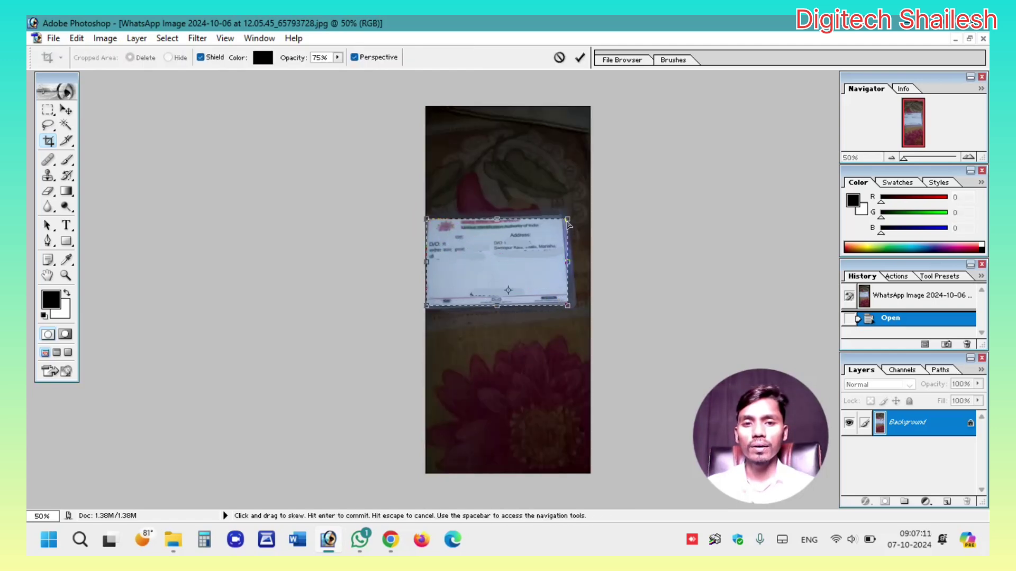
pyautogui.moveTo(566, 223); pyautogui.dragTo(563, 217)
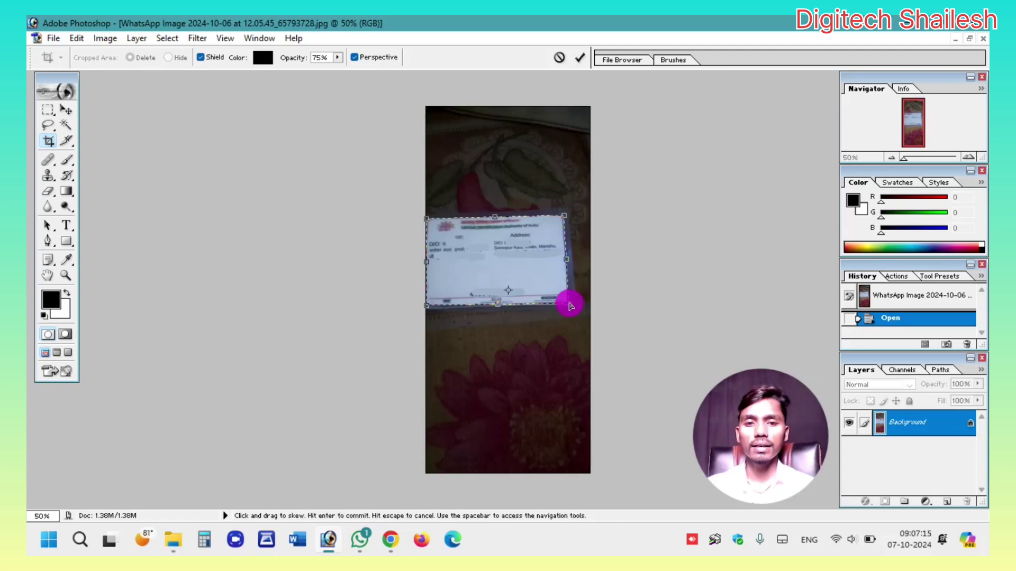
pyautogui.moveTo(570, 306); pyautogui.dragTo(569, 303)
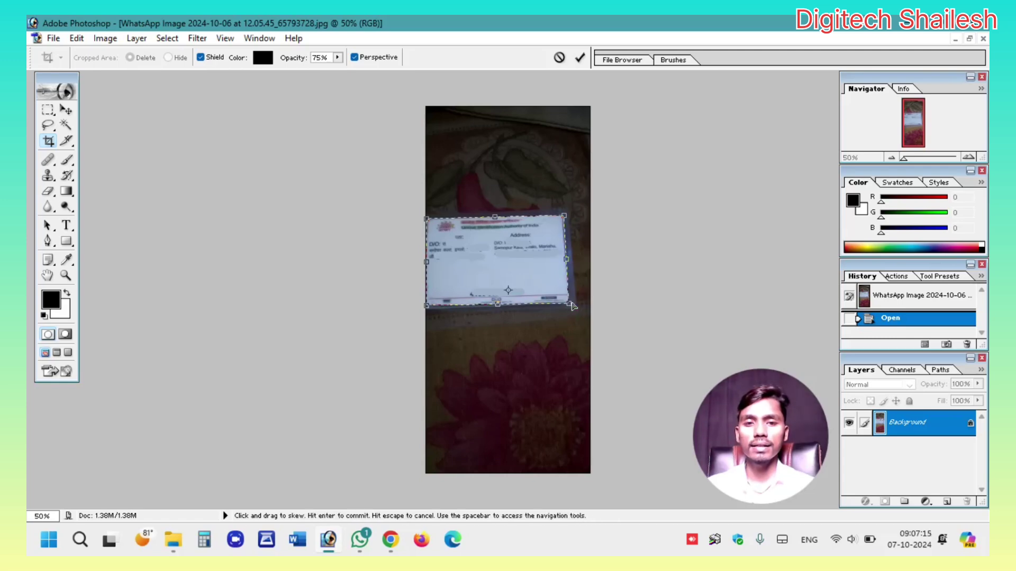
pyautogui.click(582, 59)
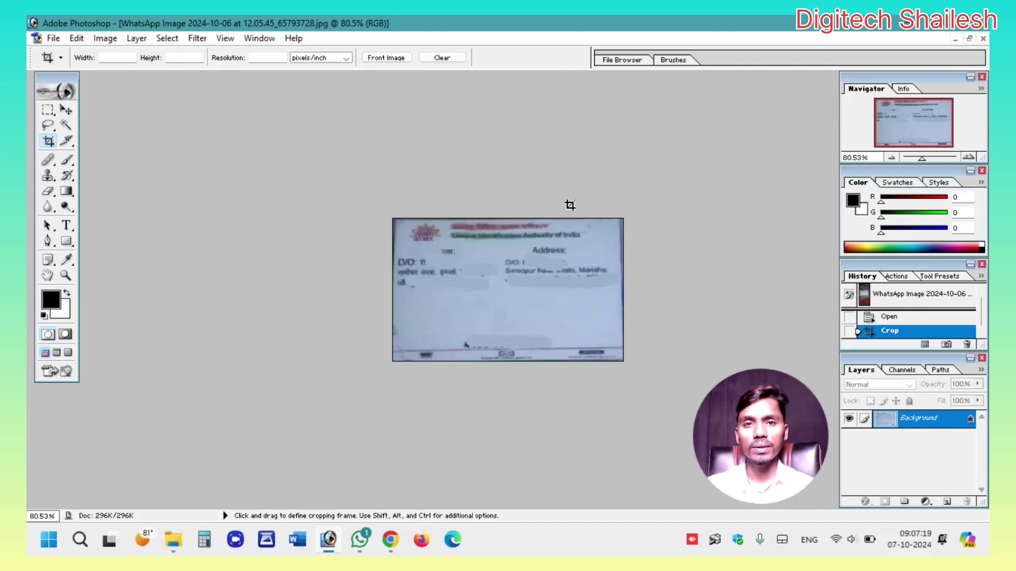
# - Brighten the cropped back card with Auto Levels and restore both windows side by side
pyautogui.hotkey('ctrl', '0')
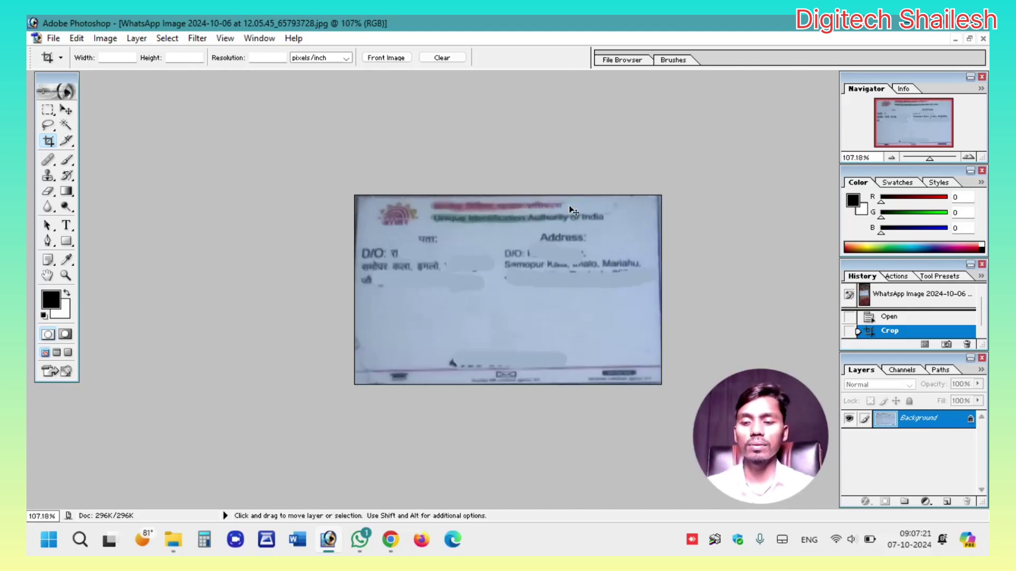
pyautogui.hotkey('ctrl', 'shift', 'l')
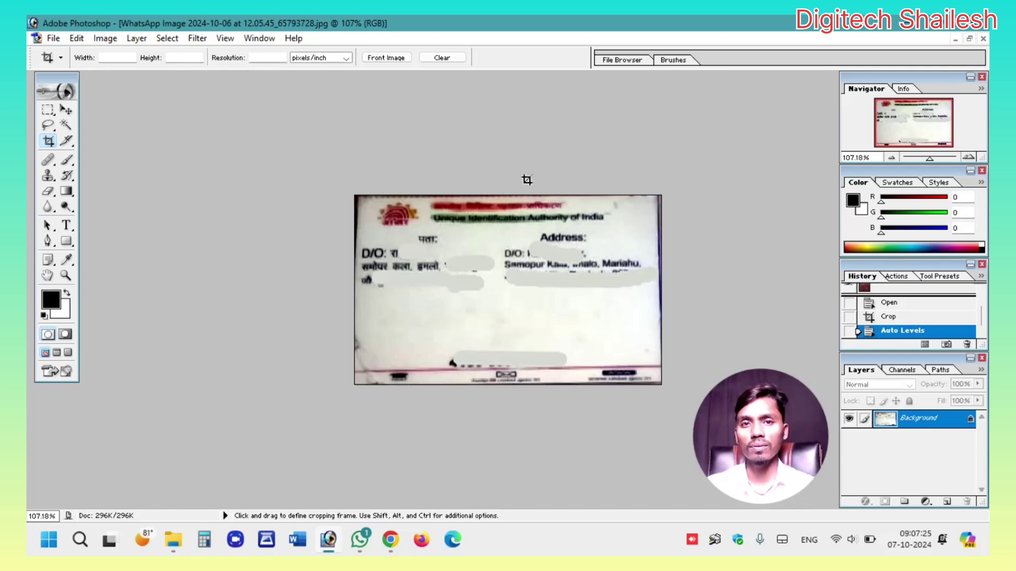
pyautogui.click(968, 40)
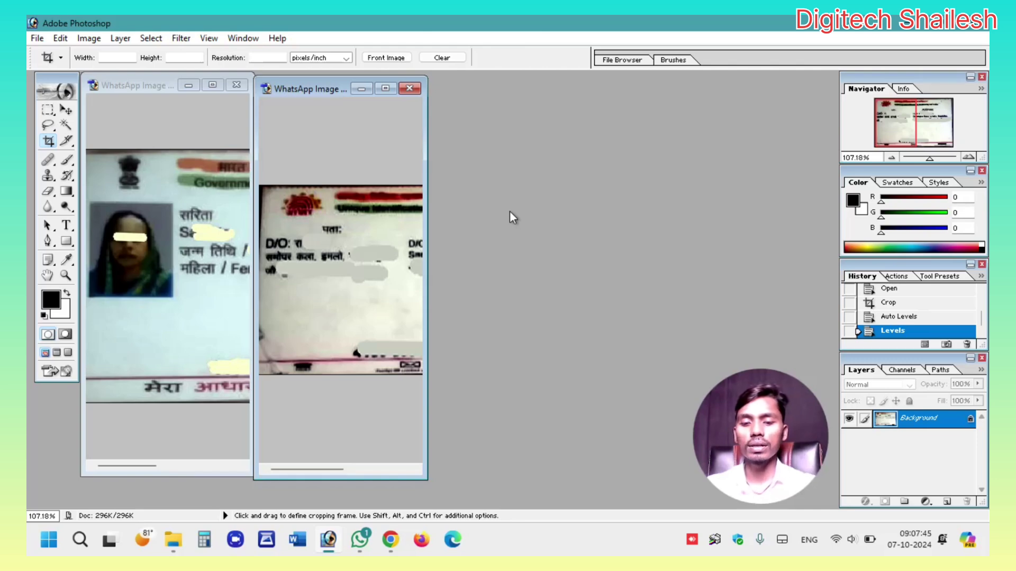
# - Create a new blank A4 document and copy the front card image onto it
pyautogui.hotkey('ctrl', 'n')
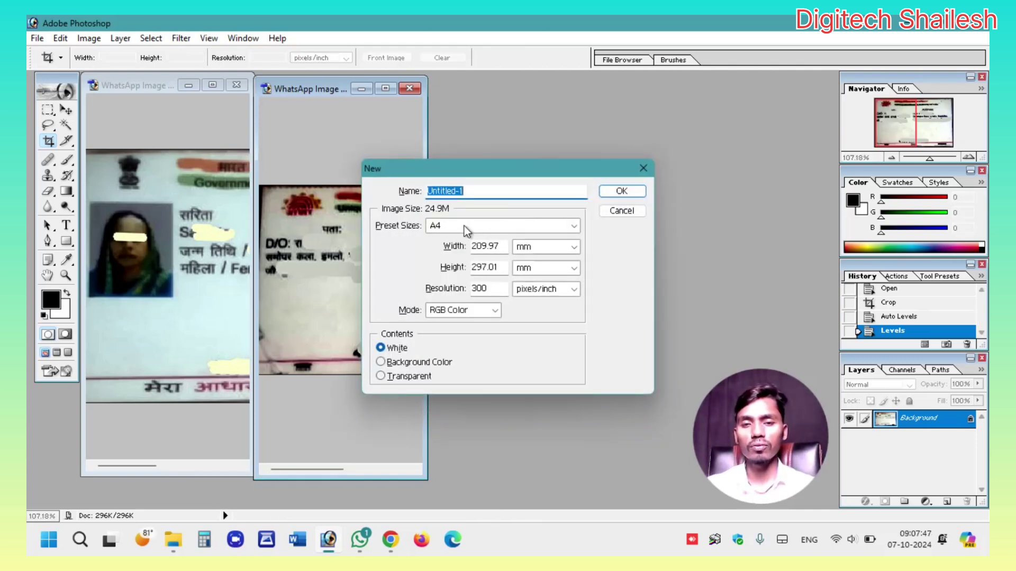
pyautogui.click(631, 192)
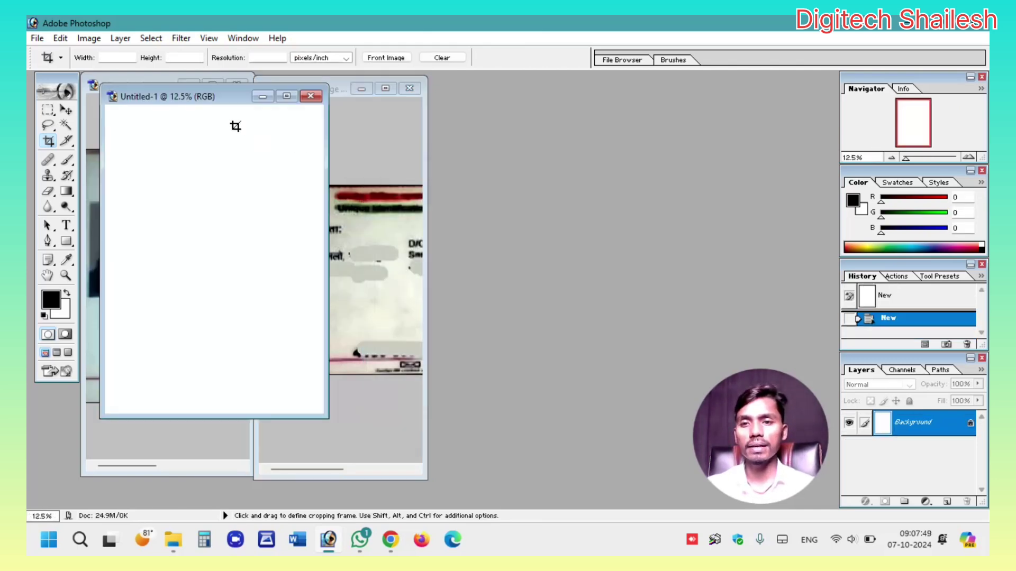
pyautogui.moveTo(206, 100); pyautogui.dragTo(572, 100)
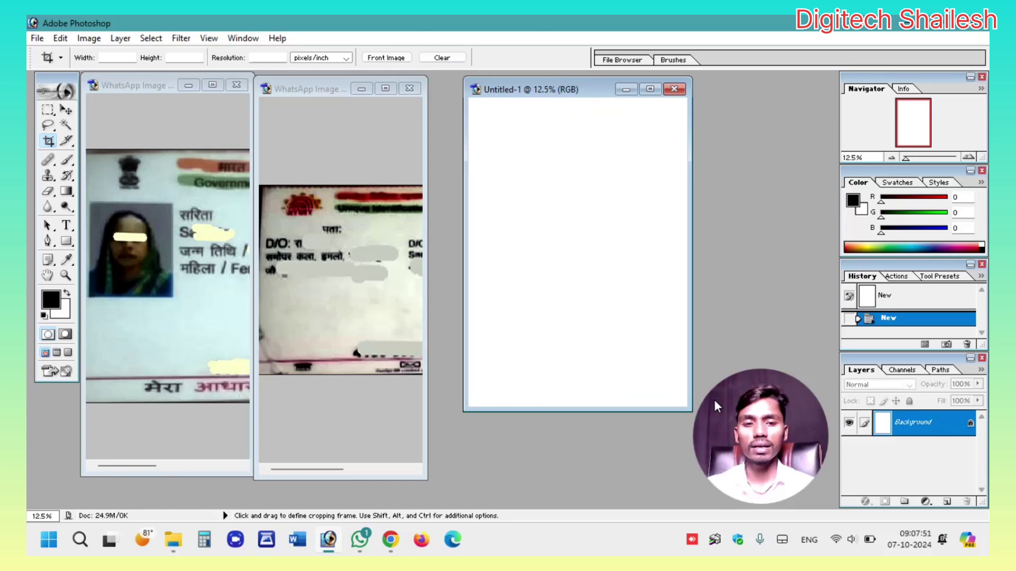
pyautogui.click(322, 235)
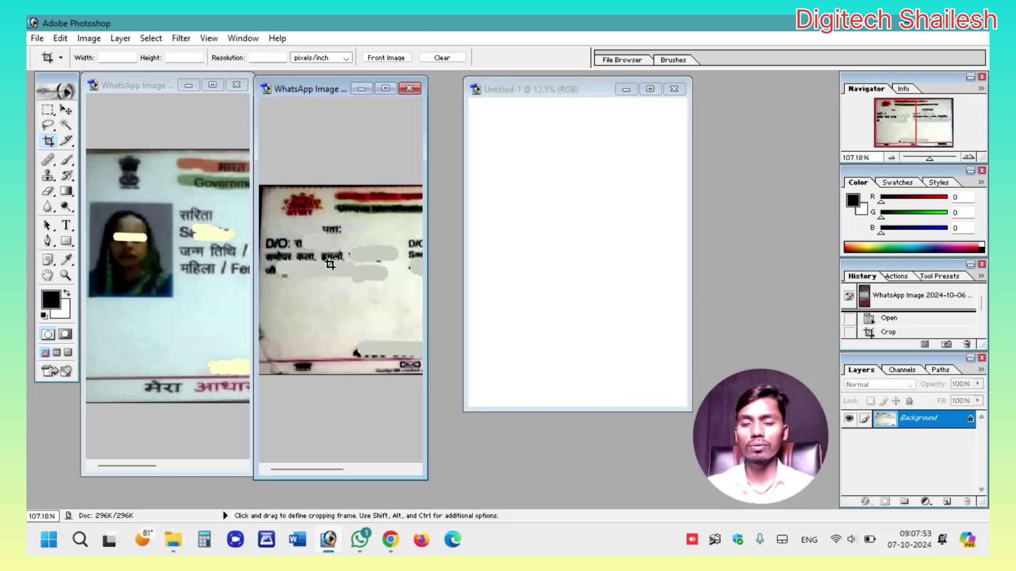
pyautogui.click(177, 197)
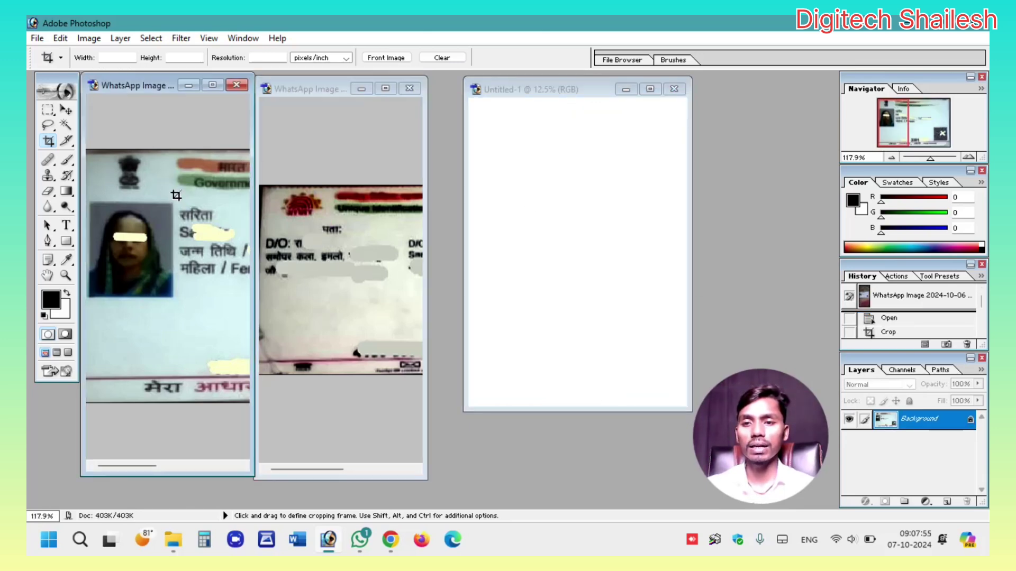
pyautogui.click(65, 111)
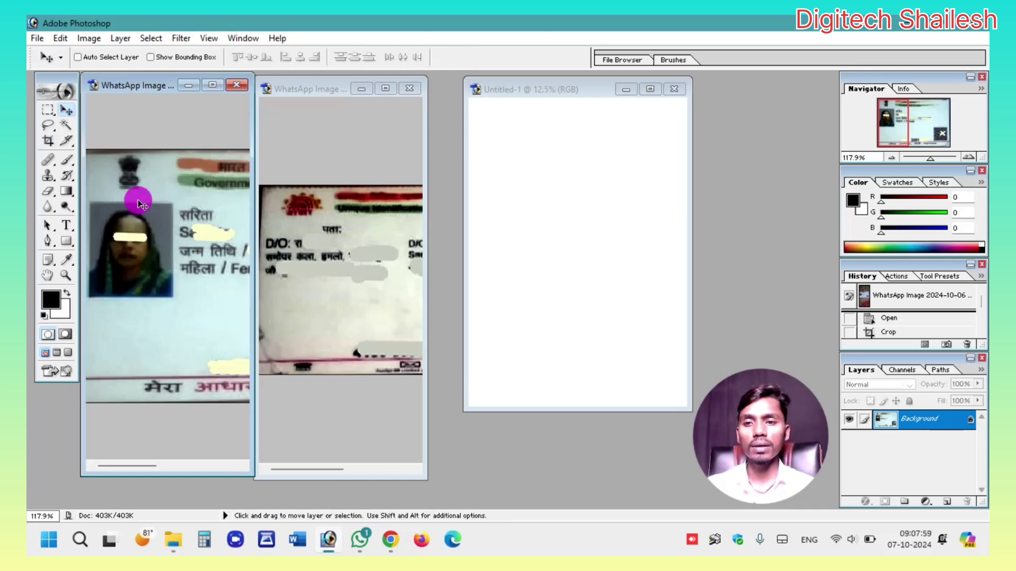
pyautogui.moveTo(137, 199); pyautogui.dragTo(577, 194)
pyautogui.click(596, 202)
# - Copy the back card image onto the A4 page and maximize the page window
pyautogui.click(335, 228)
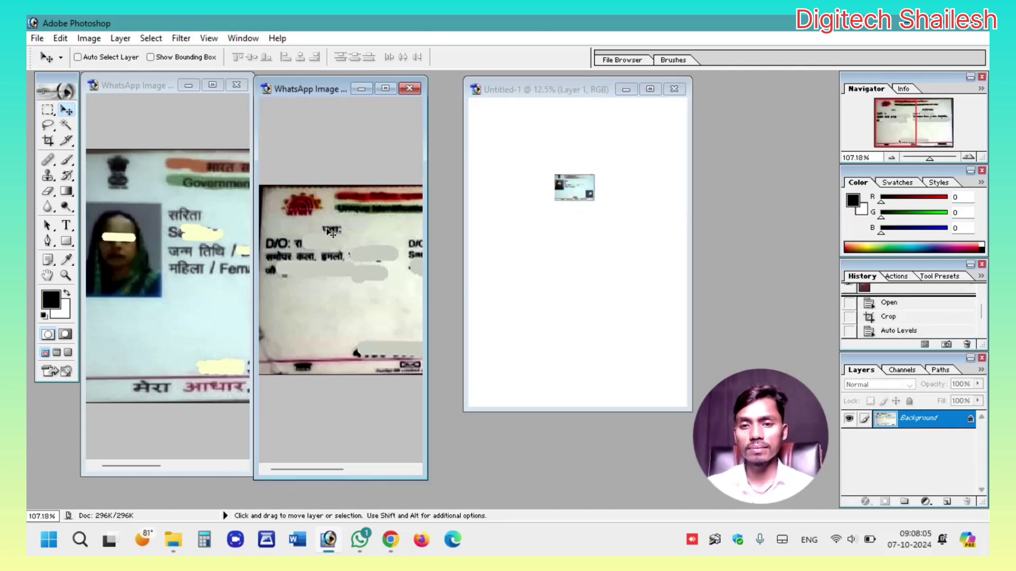
pyautogui.click(323, 227)
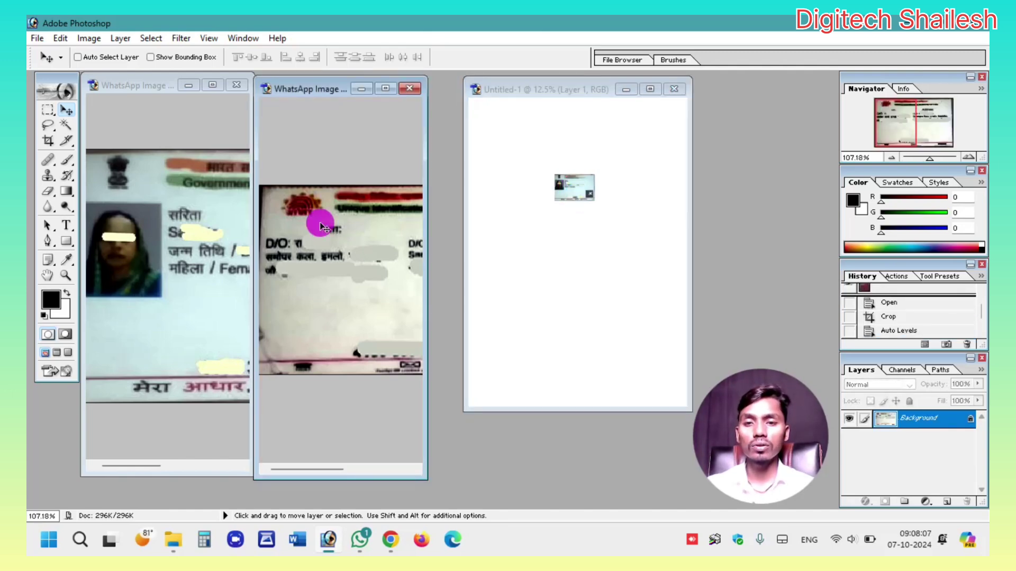
pyautogui.moveTo(322, 227); pyautogui.dragTo(550, 234)
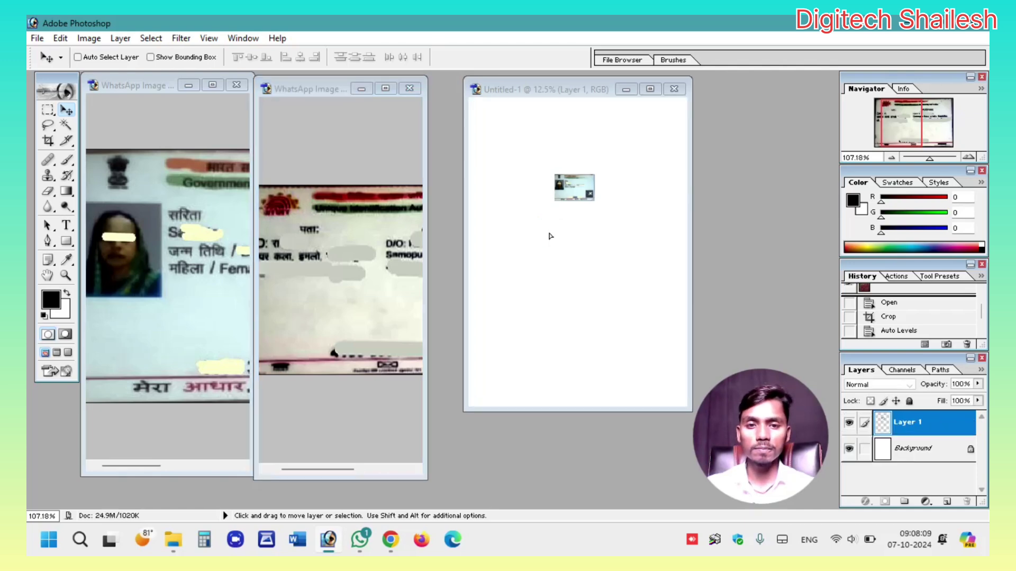
pyautogui.click(650, 88)
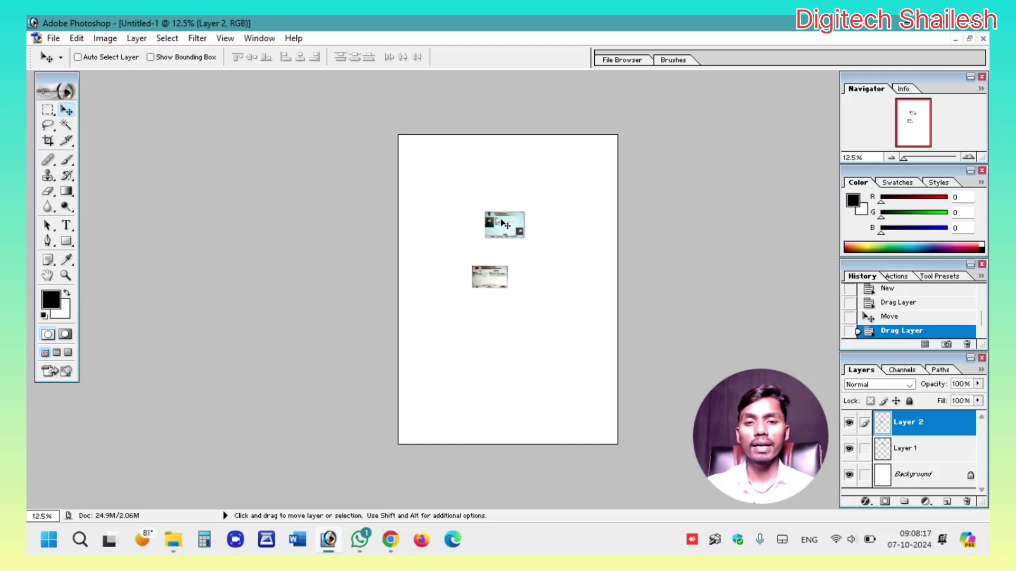
pyautogui.rightClick(501, 223)
# - Scale up the front card's Layer 1 and position it near the page top
pyautogui.click(549, 231)
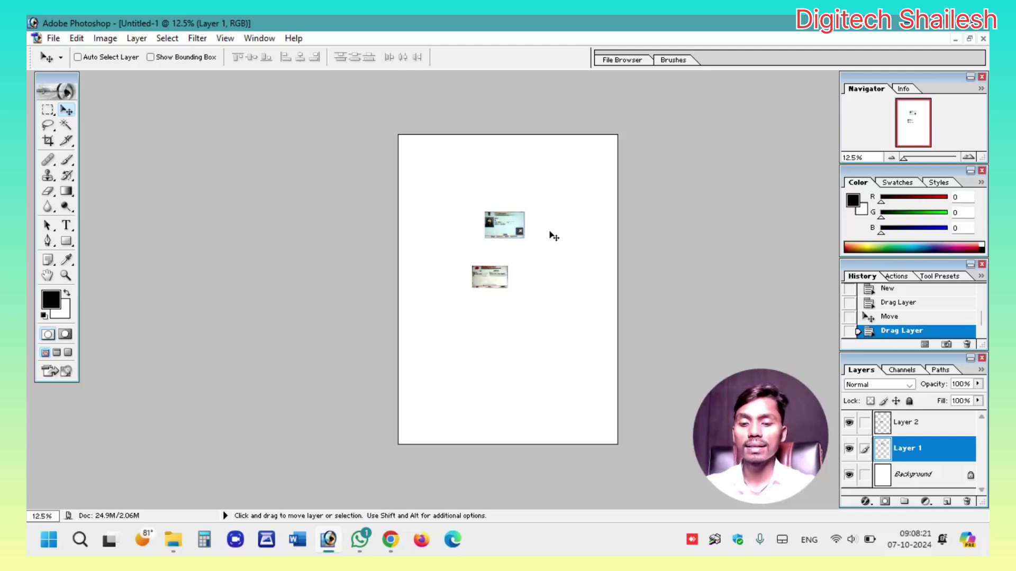
pyautogui.hotkey('ctrl', 't')
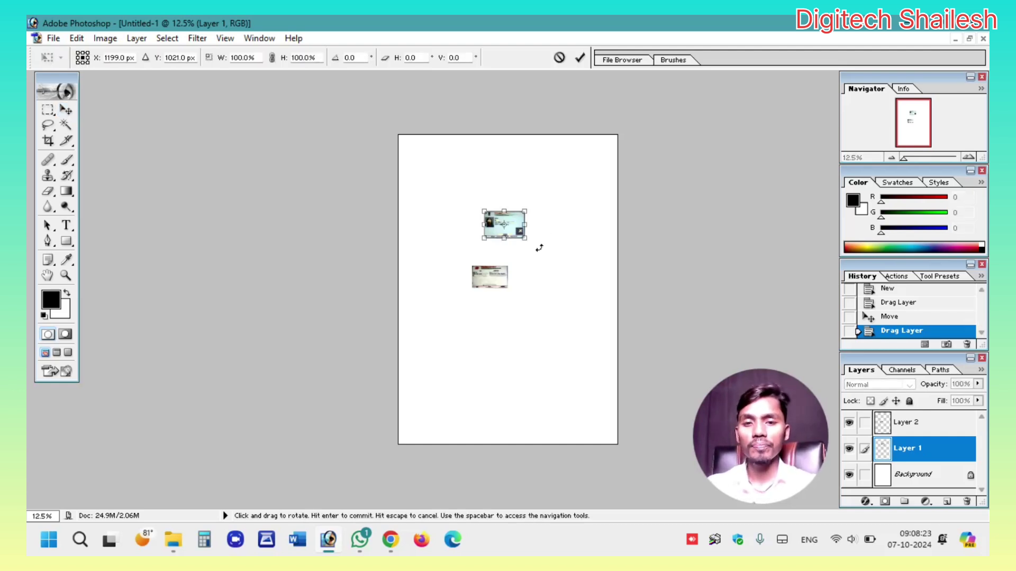
pyautogui.moveTo(525, 238); pyautogui.dragTo(602, 295)
pyautogui.moveTo(576, 259); pyautogui.dragTo(531, 212)
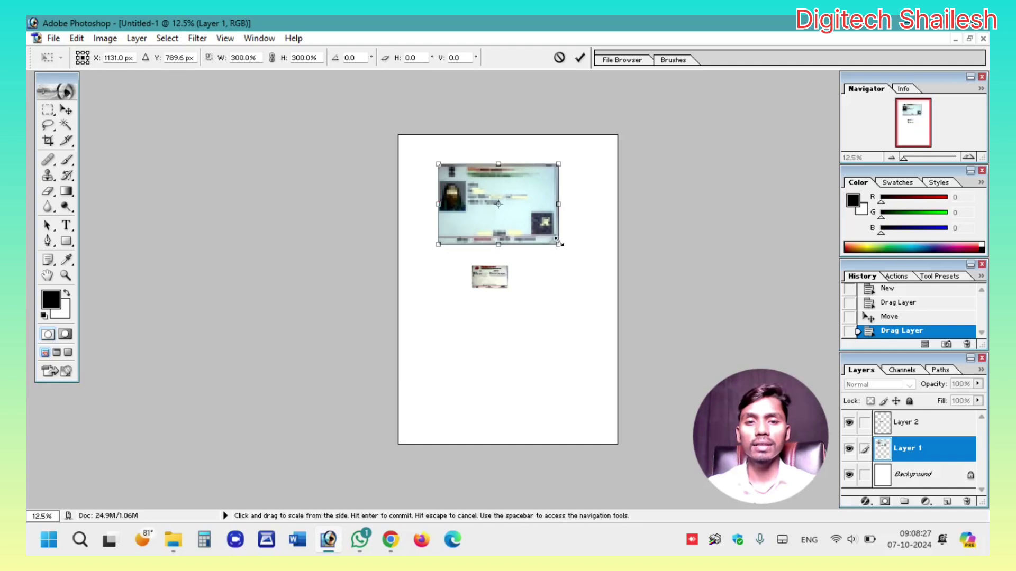
pyautogui.moveTo(558, 244); pyautogui.dragTo(575, 261)
pyautogui.click(581, 57)
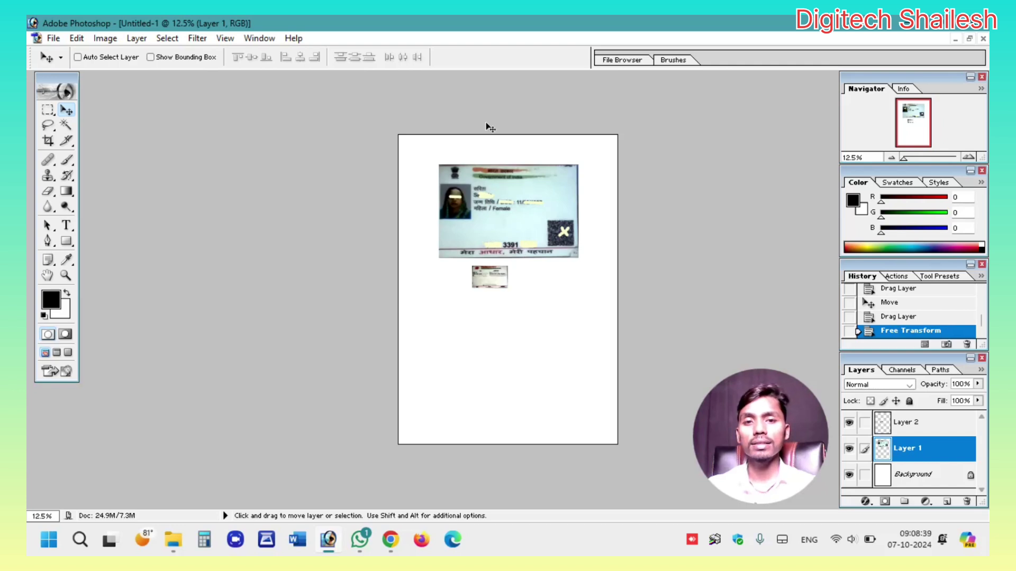
# - Add a 2 px black stroke around the front card
pyautogui.click(76, 38)
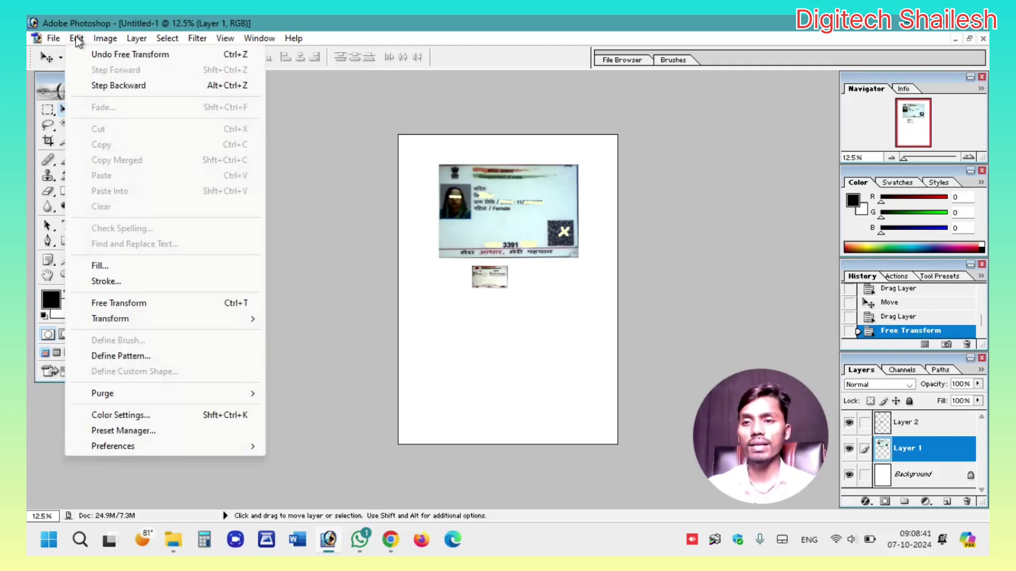
pyautogui.click(116, 283)
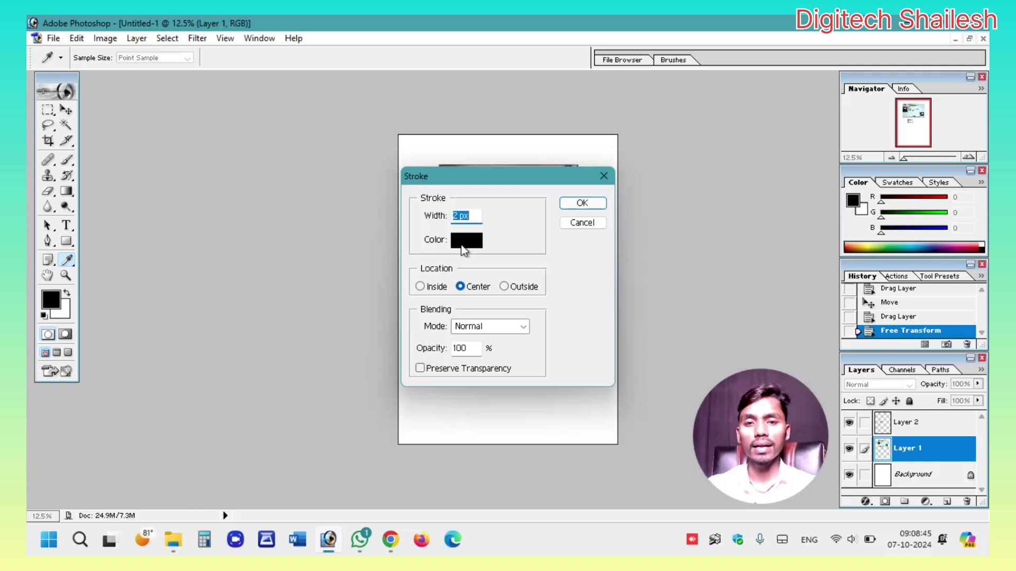
pyautogui.click(598, 204)
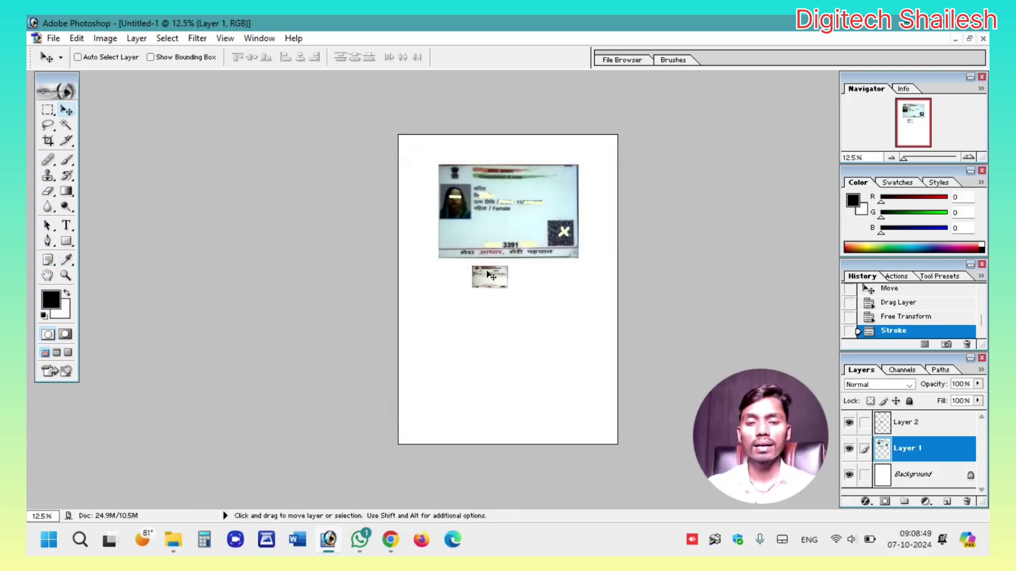
# - Scale Layer 2's back card up to match the front card's size, then move it below the front card
pyautogui.rightClick(486, 271)
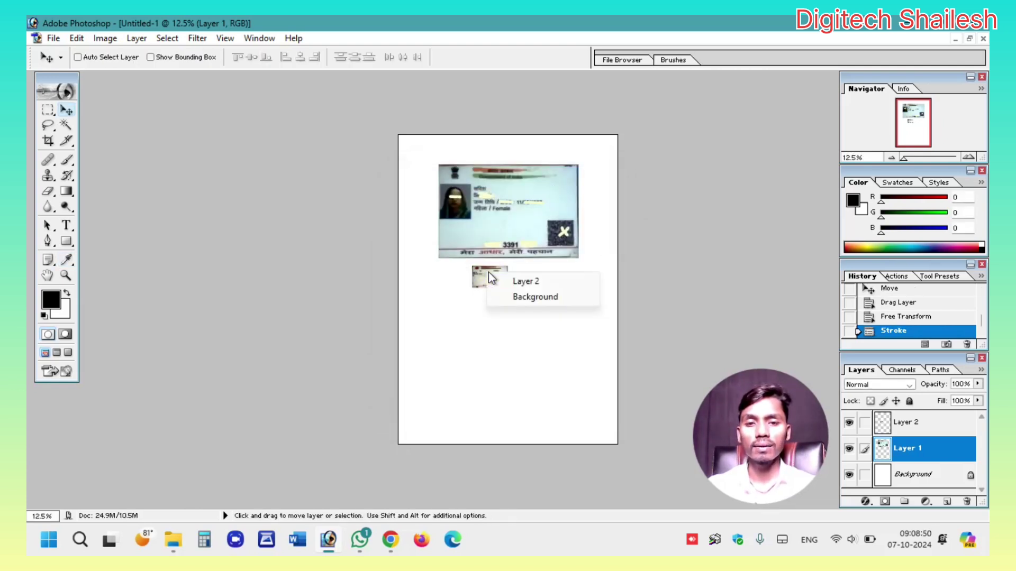
pyautogui.click(526, 283)
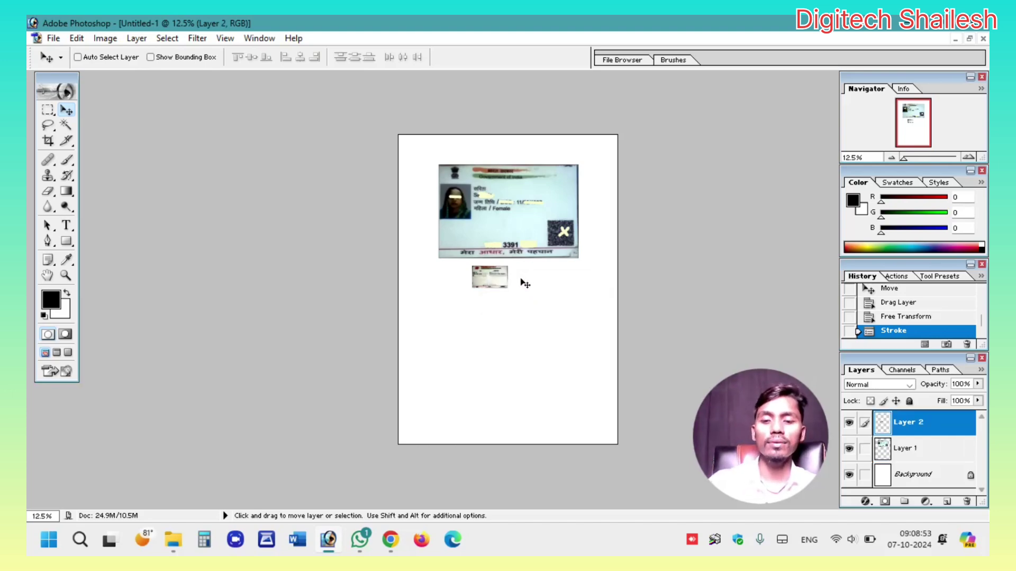
pyautogui.hotkey('ctrl', 't')
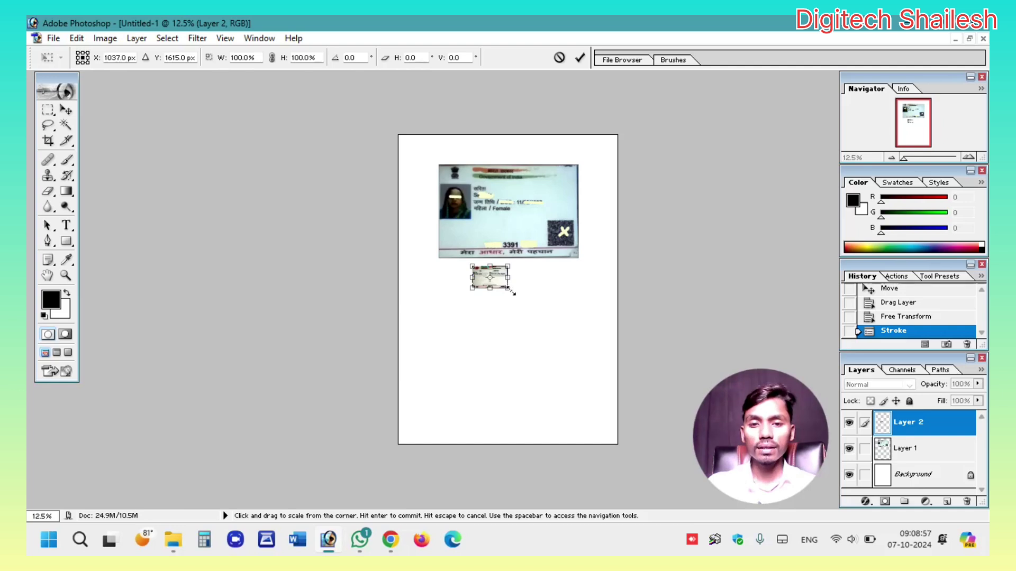
pyautogui.moveTo(508, 289); pyautogui.dragTo(588, 352)
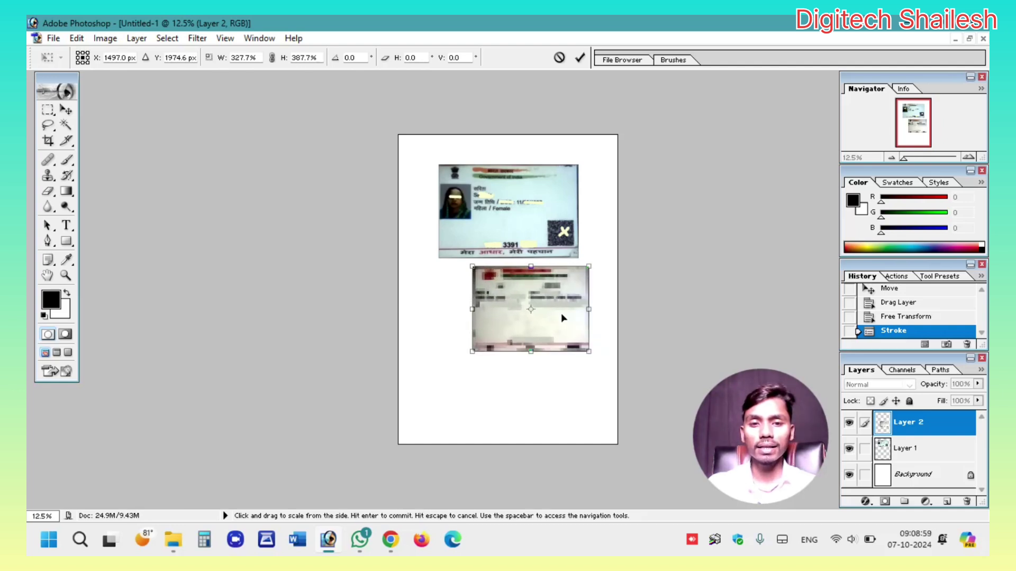
pyautogui.moveTo(562, 317); pyautogui.dragTo(527, 215)
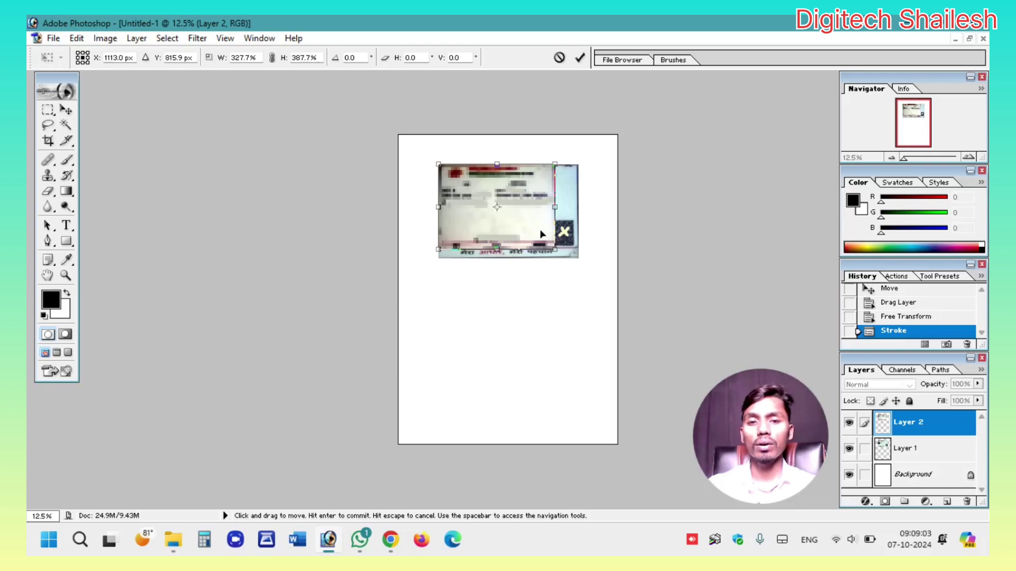
pyautogui.moveTo(497, 249); pyautogui.dragTo(498, 258)
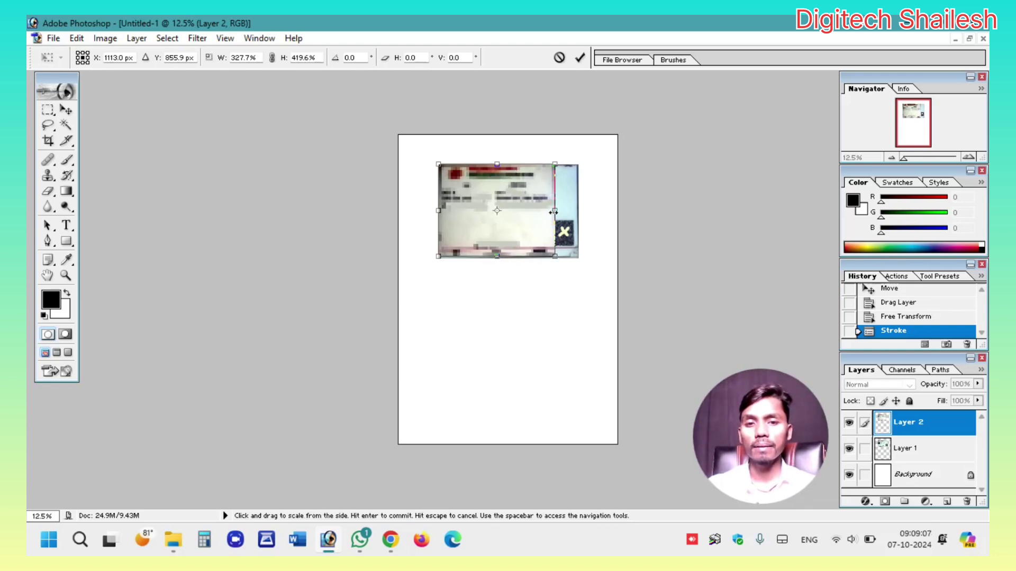
pyautogui.moveTo(555, 210); pyautogui.dragTo(577, 212)
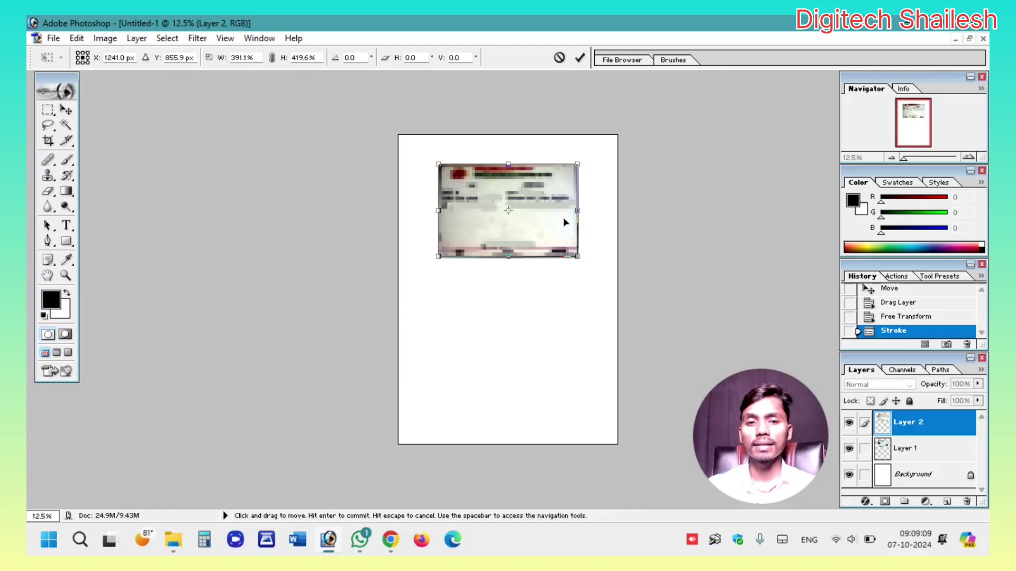
pyautogui.click(582, 59)
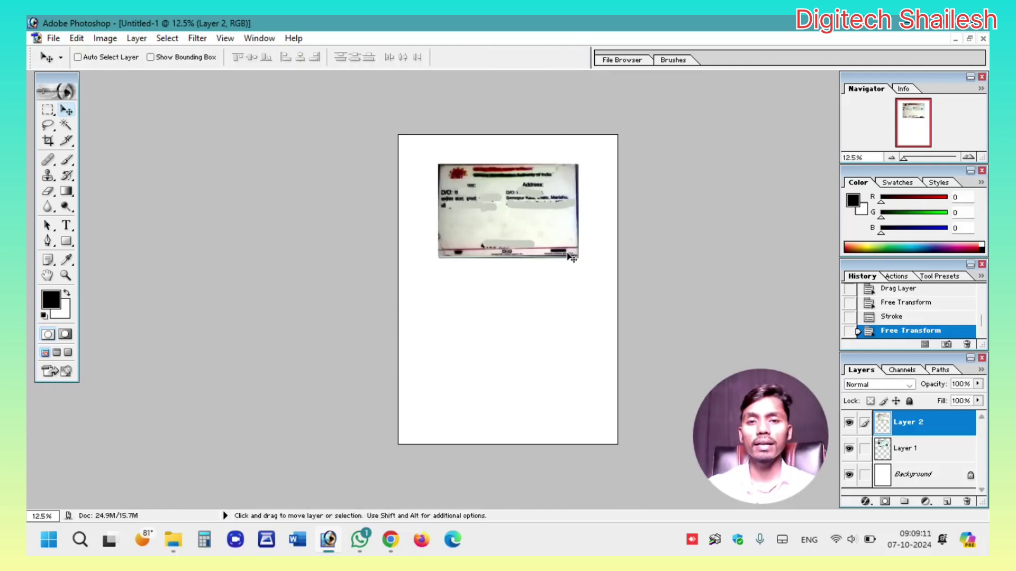
pyautogui.moveTo(559, 231); pyautogui.dragTo(554, 329)
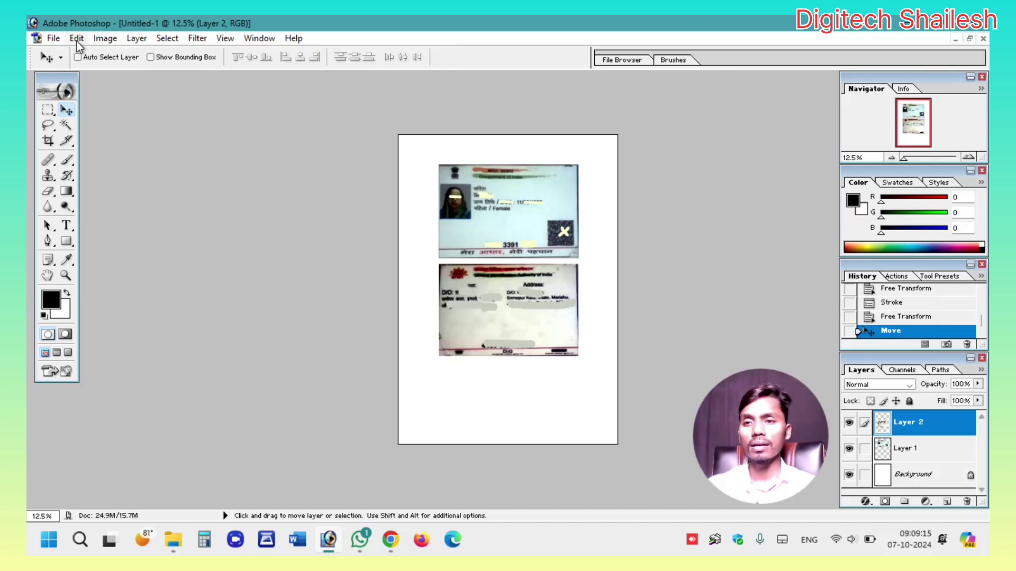
# - Give the back card a 2 px stroke outline
pyautogui.click(76, 38)
pyautogui.click(113, 280)
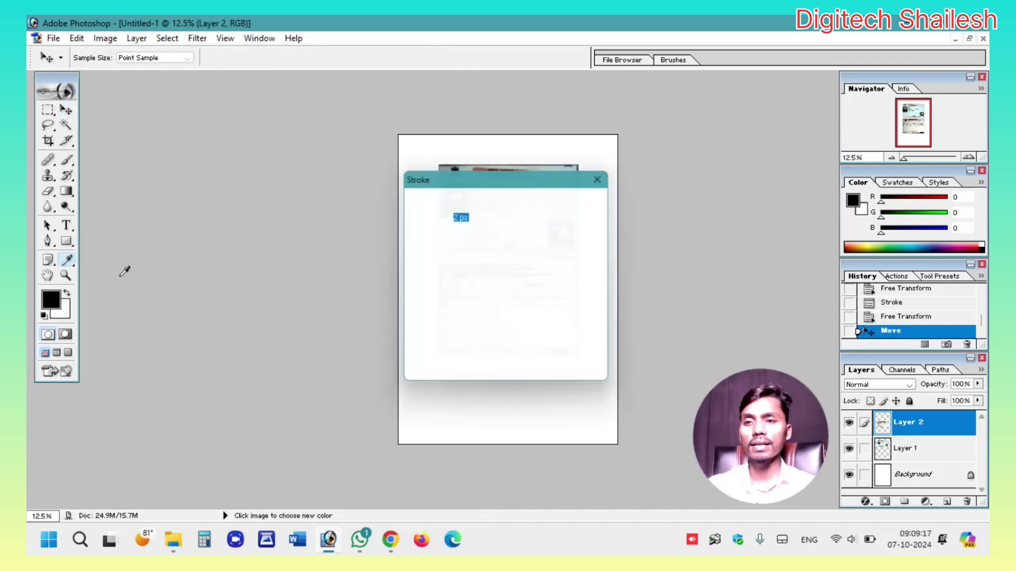
pyautogui.click(576, 204)
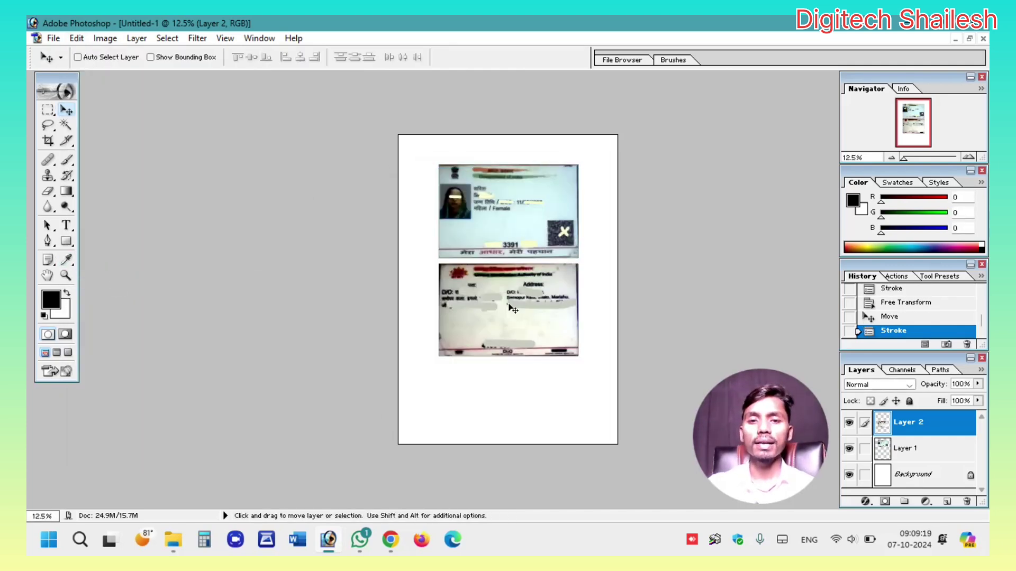
# - Nudge the front and back cards together so they stack snugly near the page top
pyautogui.moveTo(536, 205)
pyautogui.mouseDown()
pyautogui.moveTo(539, 220)
pyautogui.moveTo(544, 211)
pyautogui.mouseUp()
pyautogui.rightClick(538, 218)
pyautogui.click(547, 225)
pyautogui.rightClick(529, 295)
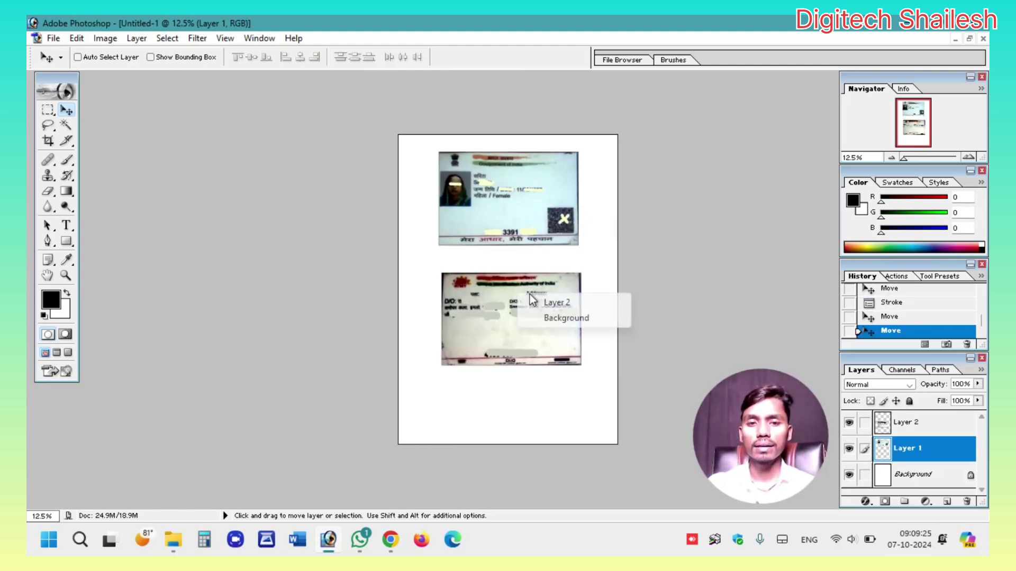
pyautogui.click(541, 300)
pyautogui.moveTo(535, 306); pyautogui.dragTo(530, 285)
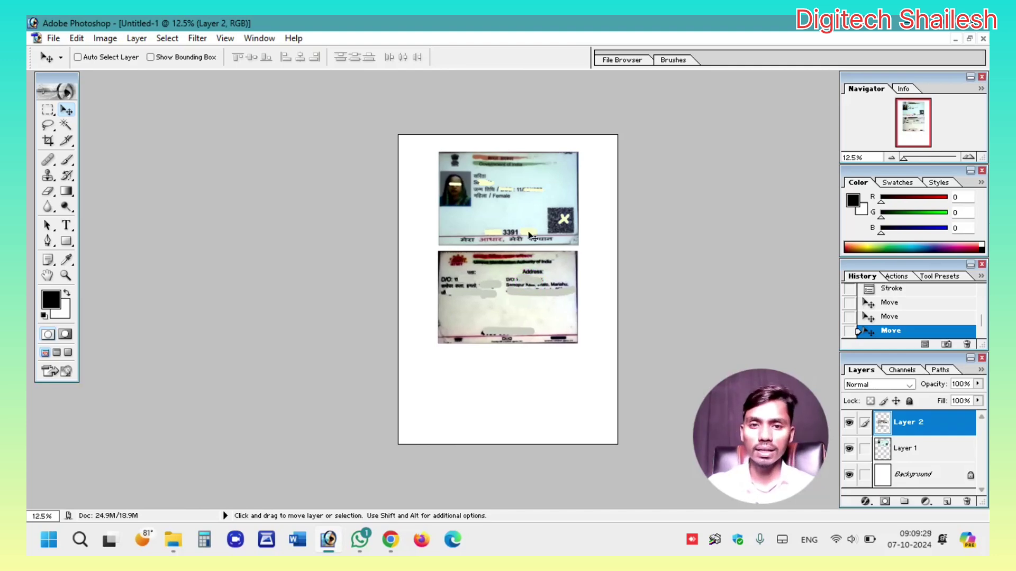
pyautogui.rightClick(509, 187)
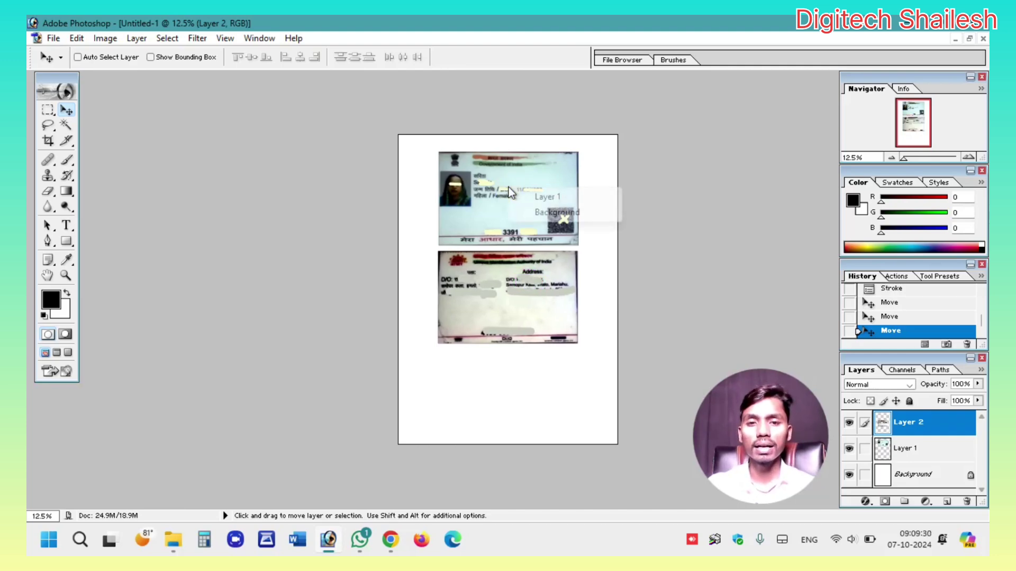
pyautogui.click(540, 197)
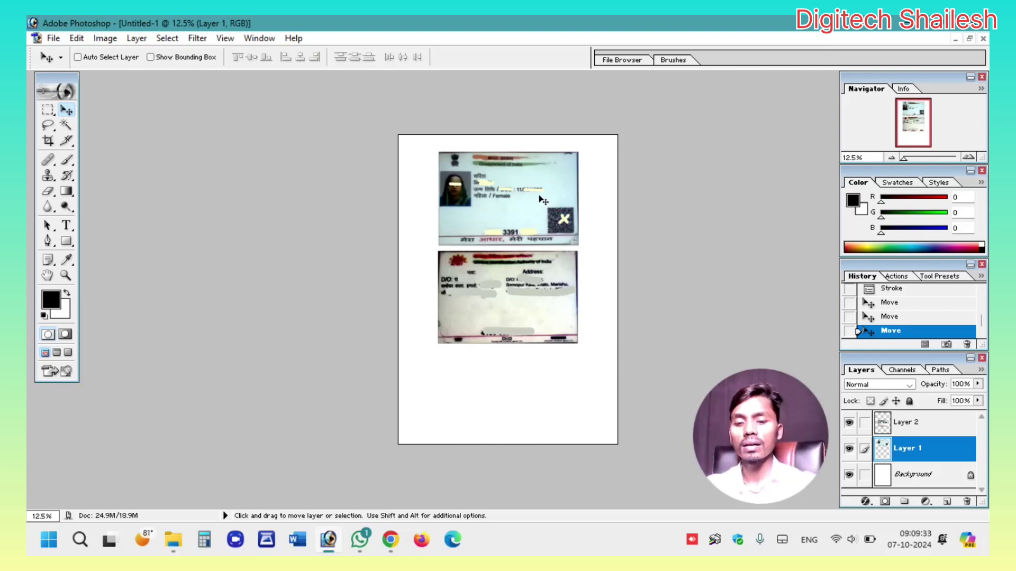
# - Scale the front card down to 64.7% and shift it toward the page's upper-left corner
pyautogui.hotkey('ctrl', 't')
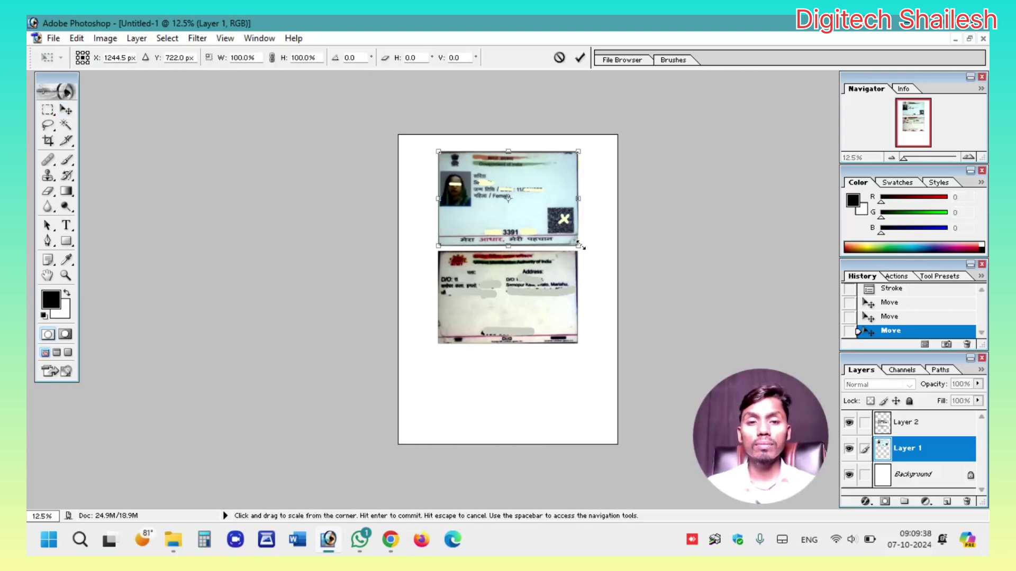
pyautogui.moveTo(579, 245); pyautogui.dragTo(539, 214)
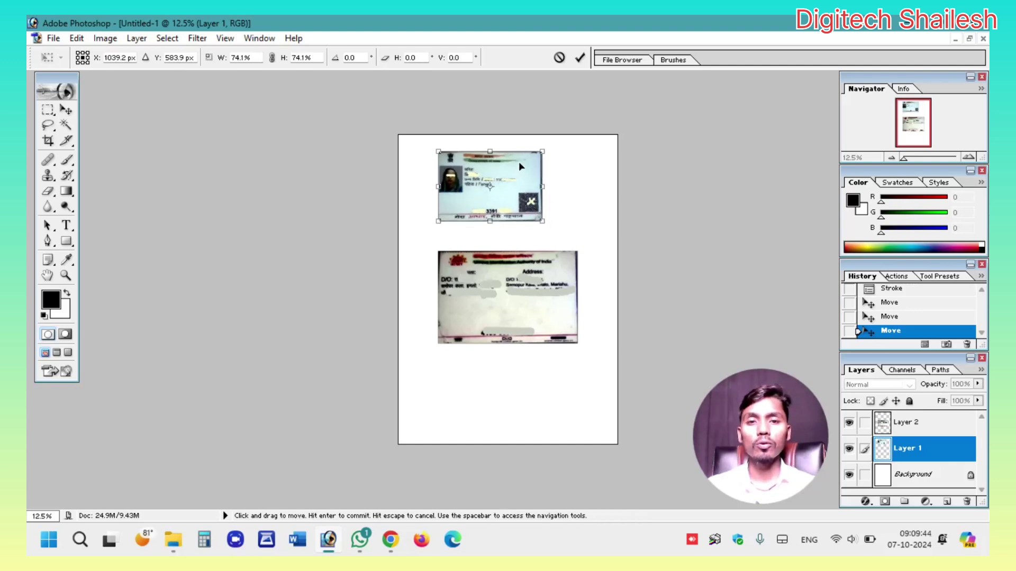
pyautogui.moveTo(484, 184); pyautogui.dragTo(453, 186)
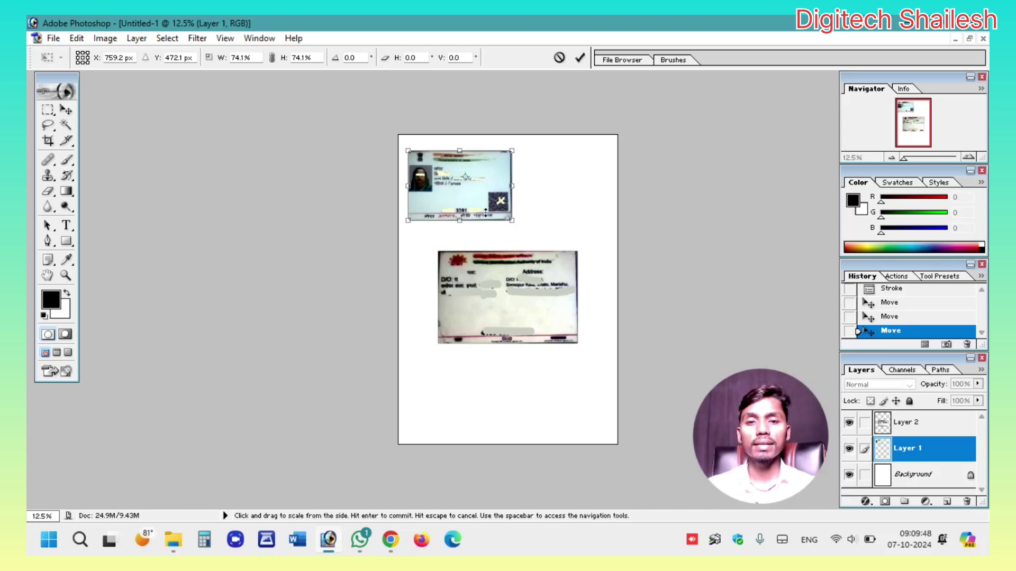
pyautogui.moveTo(512, 220); pyautogui.dragTo(500, 208)
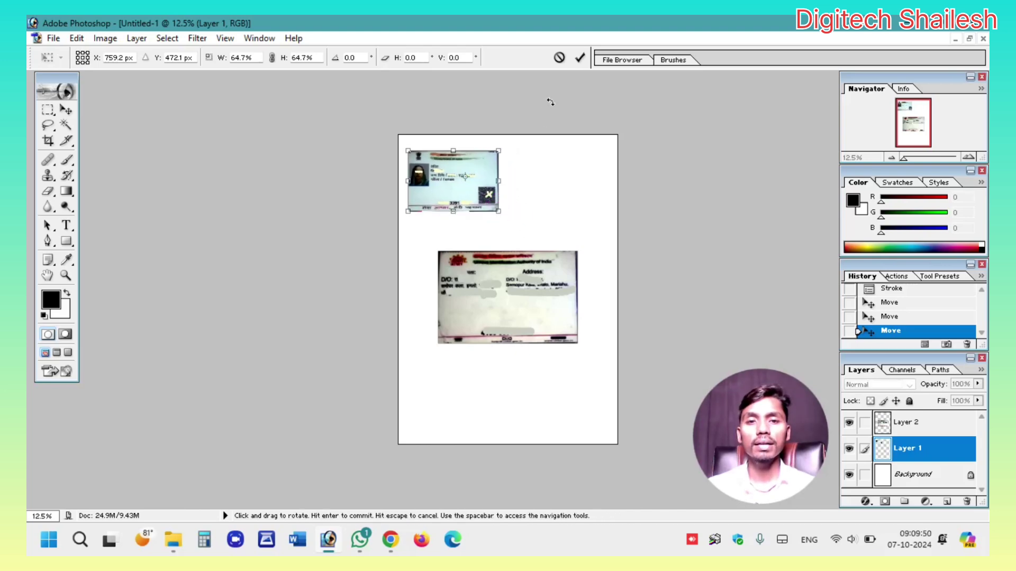
pyautogui.click(581, 58)
# - Shrink the back card to 66.6%, set it beside the front card, and nudge the front card down
pyautogui.rightClick(528, 287)
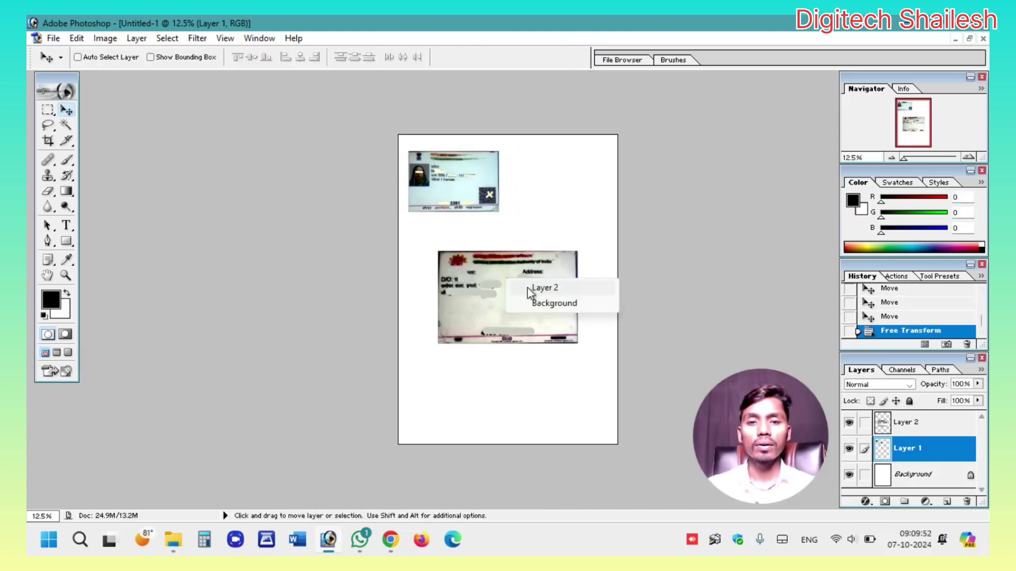
pyautogui.click(529, 288)
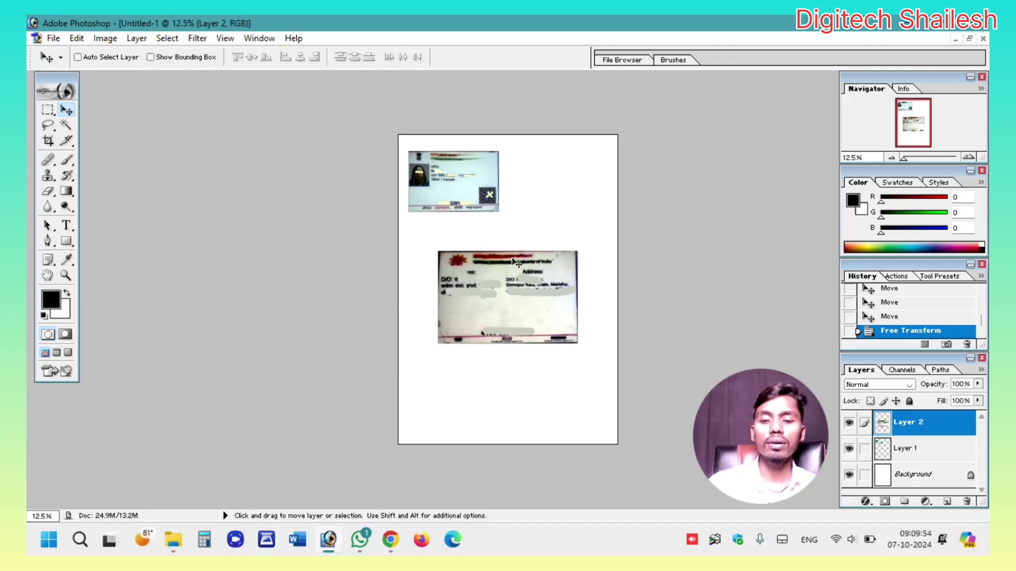
pyautogui.hotkey('ctrl', 't')
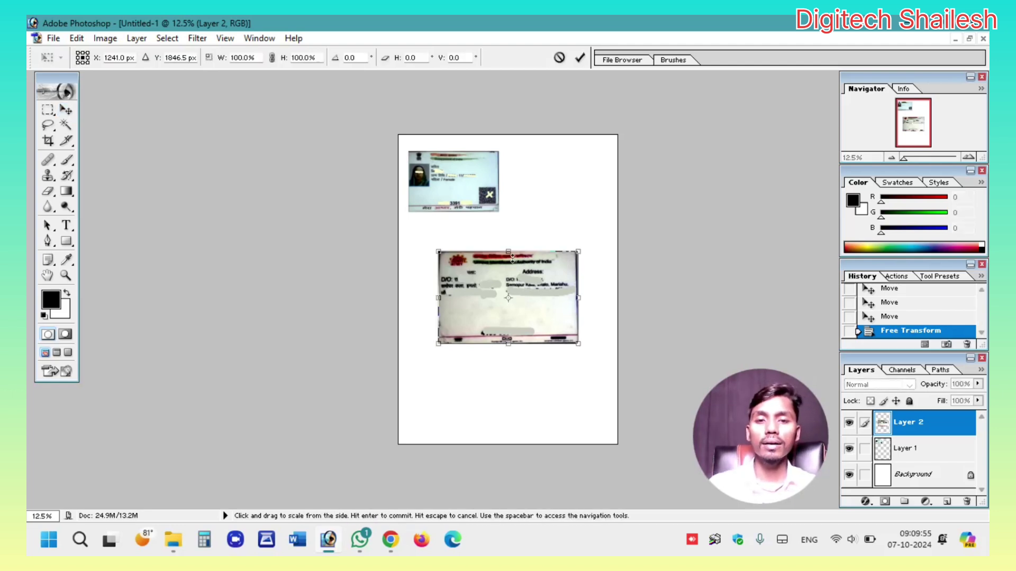
pyautogui.click(581, 345)
pyautogui.moveTo(581, 344); pyautogui.dragTo(571, 190)
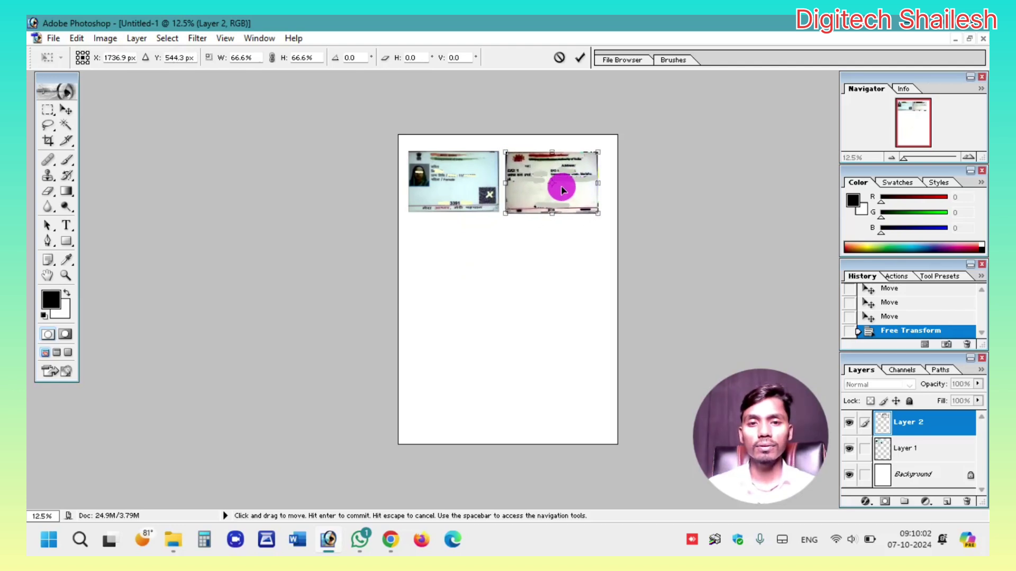
pyautogui.click(579, 59)
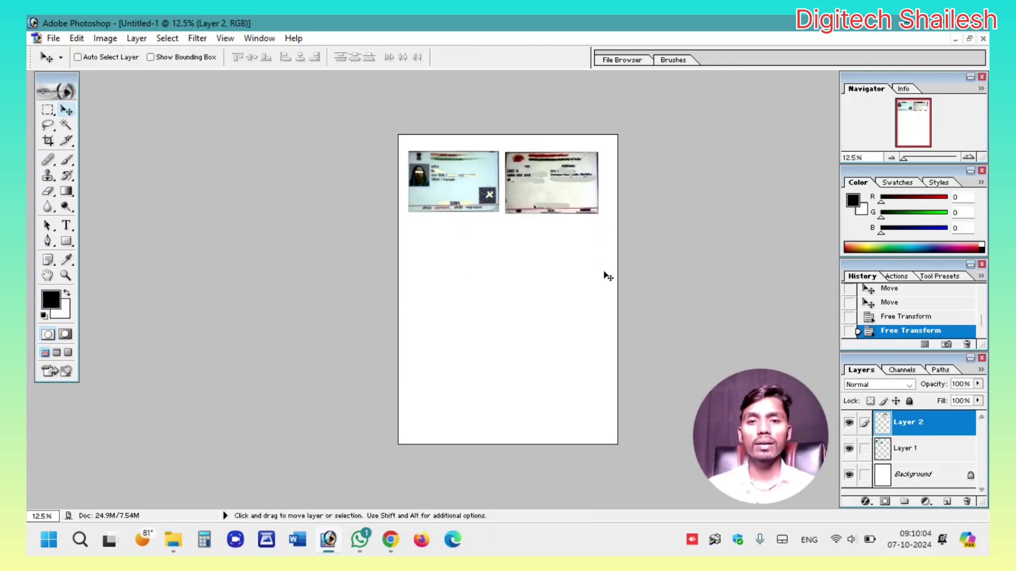
pyautogui.keyDown('ctrl'); pyautogui.click(489, 188); pyautogui.keyUp('ctrl')
pyautogui.hotkey('shift', 'Down')
pyautogui.hotkey('shift', 'Down')
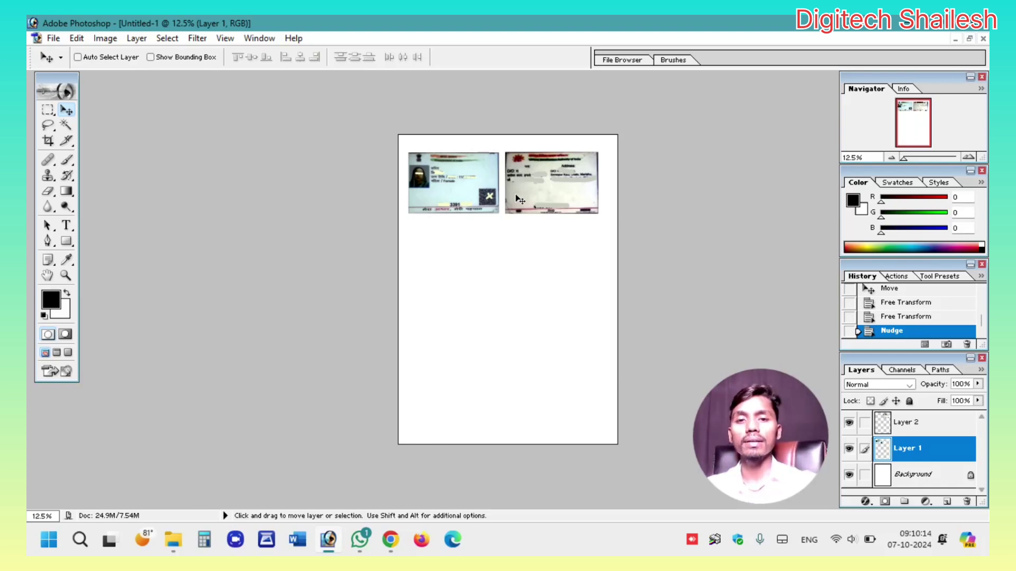
pyautogui.hotkey('ctrl', 'p')
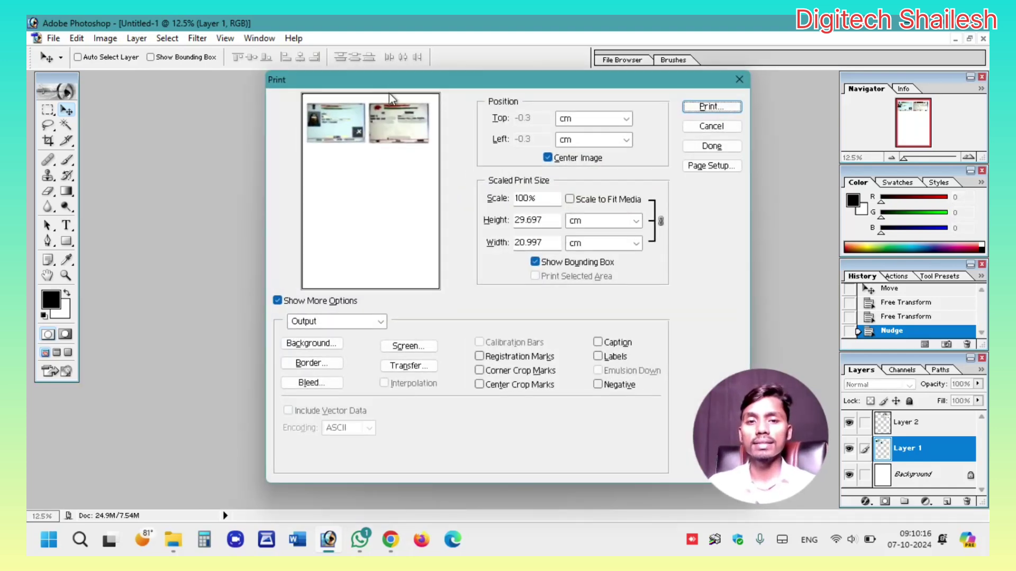
pyautogui.click(569, 200)
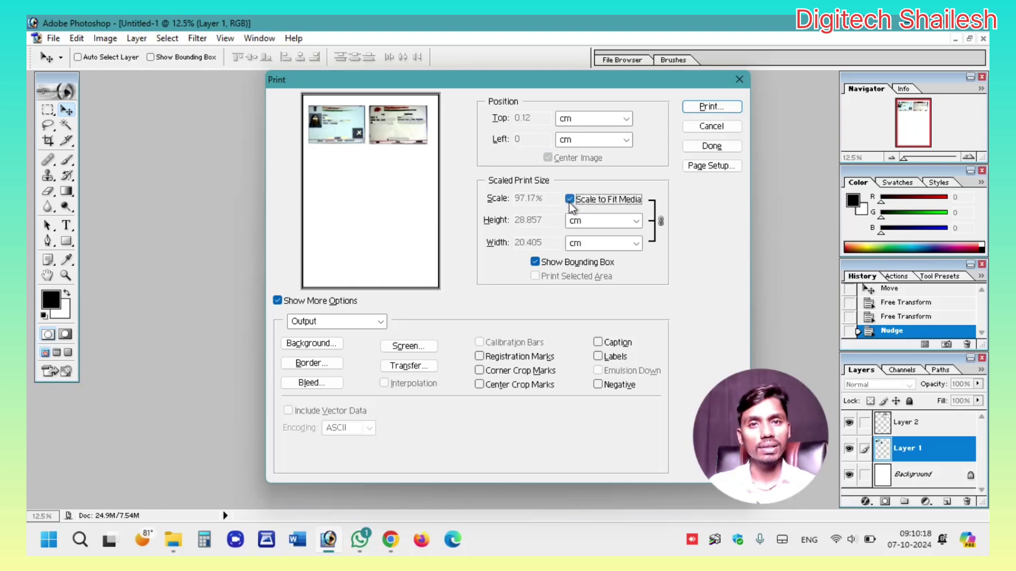
pyautogui.click(706, 107)
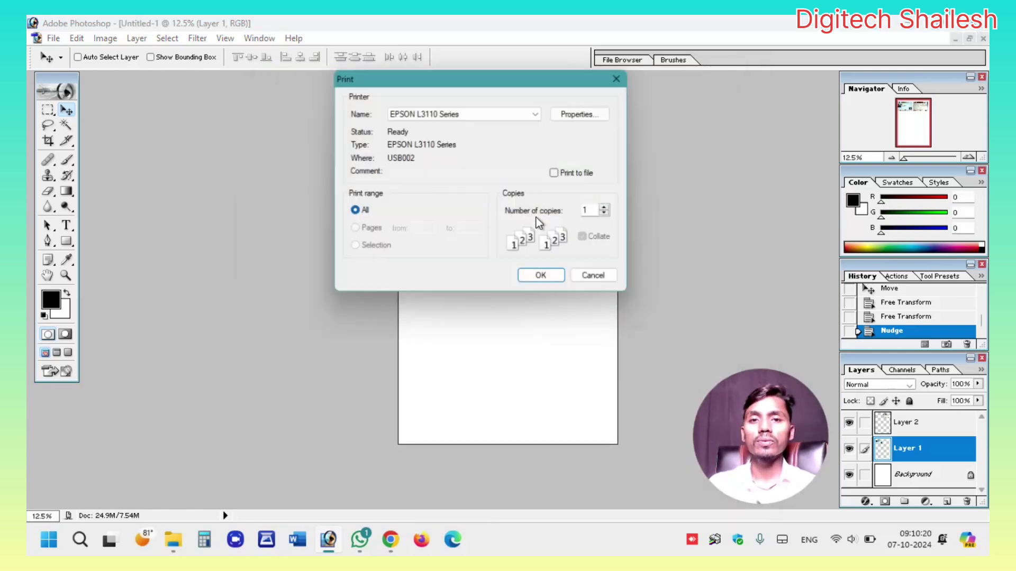
pyautogui.click(580, 114)
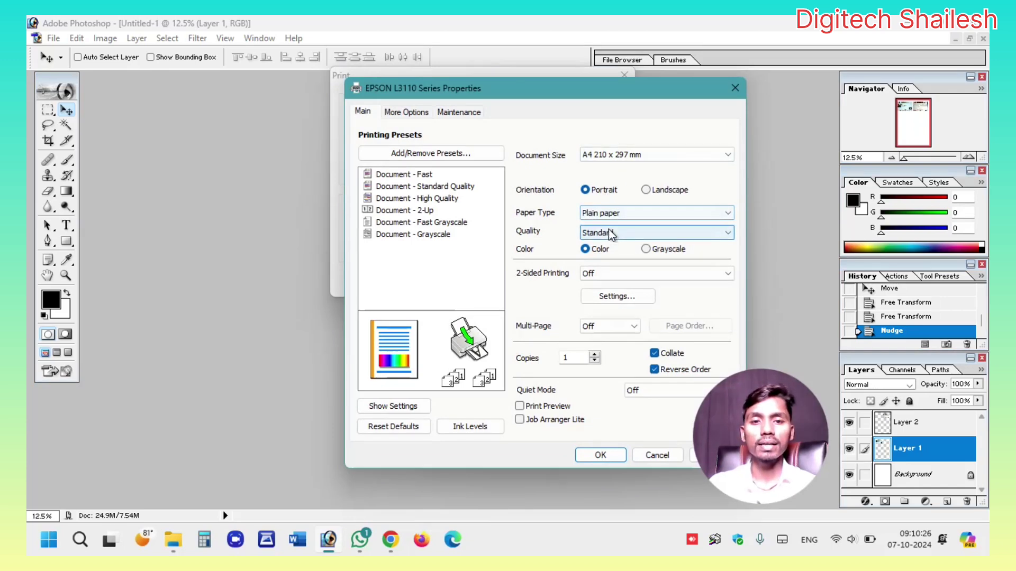
pyautogui.click(646, 249)
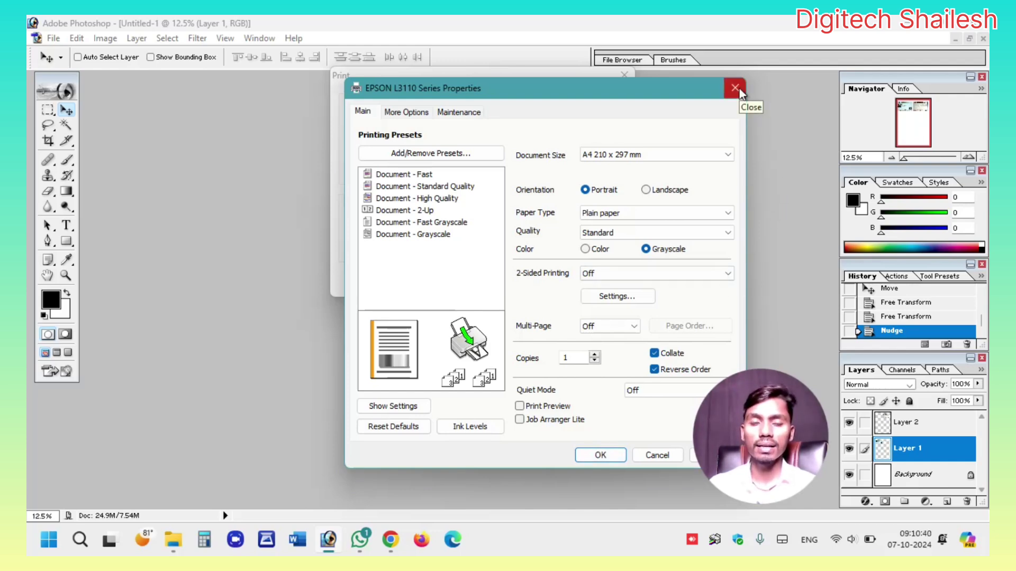
pyautogui.click(656, 455)
pyautogui.click(601, 279)
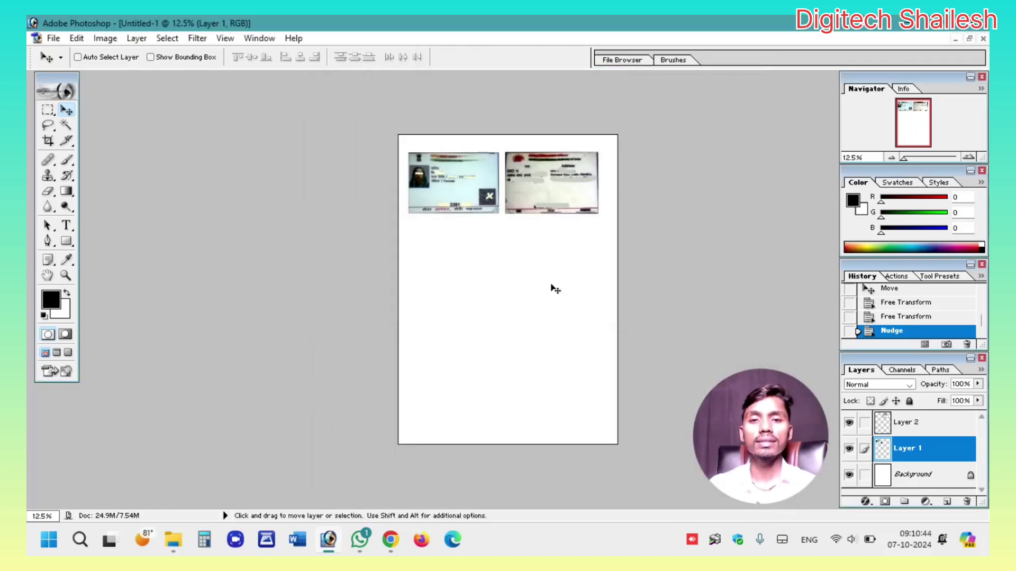
# - Delete Layer 2 holding the back card and reposition the remaining front card slightly
pyautogui.moveTo(477, 198); pyautogui.dragTo(578, 263)
pyautogui.rightClick(588, 190)
pyautogui.click(605, 194)
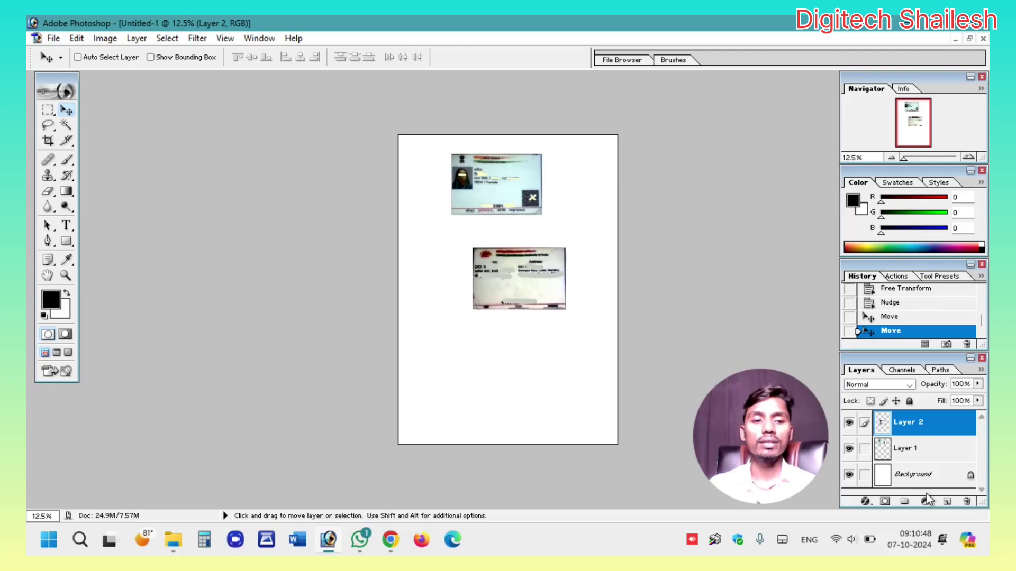
pyautogui.click(967, 503)
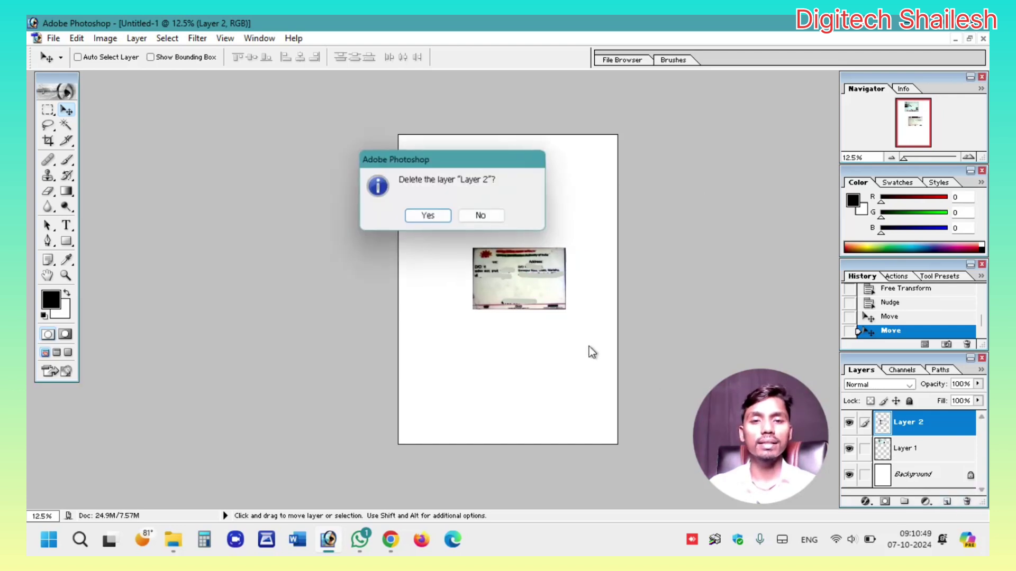
pyautogui.click(430, 216)
pyautogui.moveTo(480, 200); pyautogui.dragTo(487, 203)
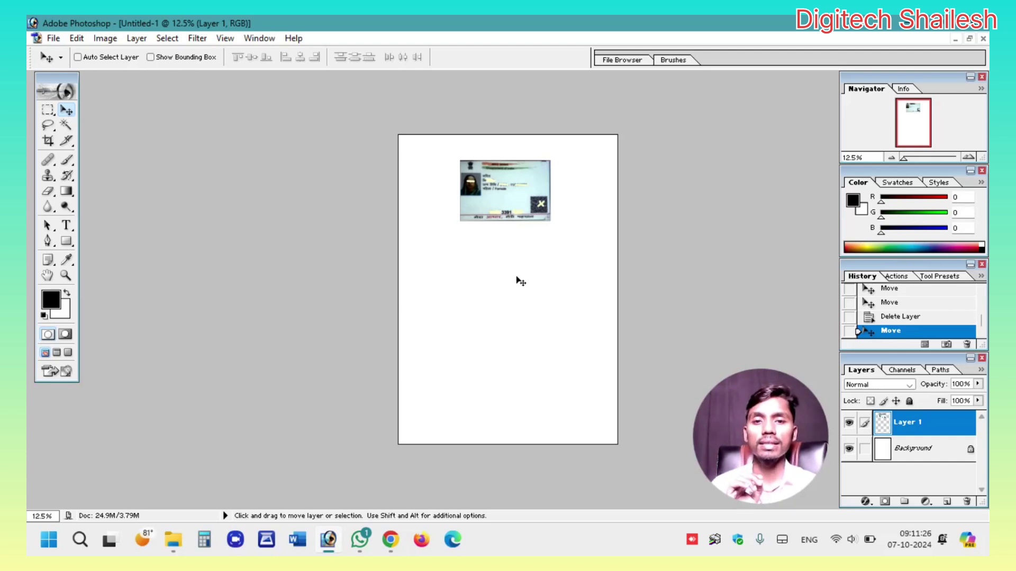
# - Free-transform Layer 1's front card so its corners reach the A4 page corners
pyautogui.rightClick(500, 179)
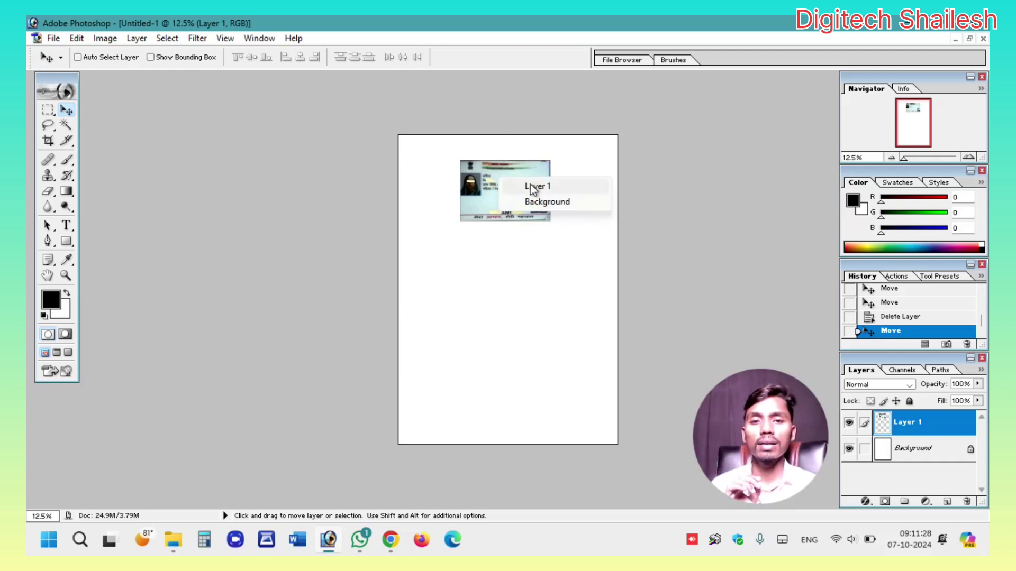
pyautogui.click(532, 188)
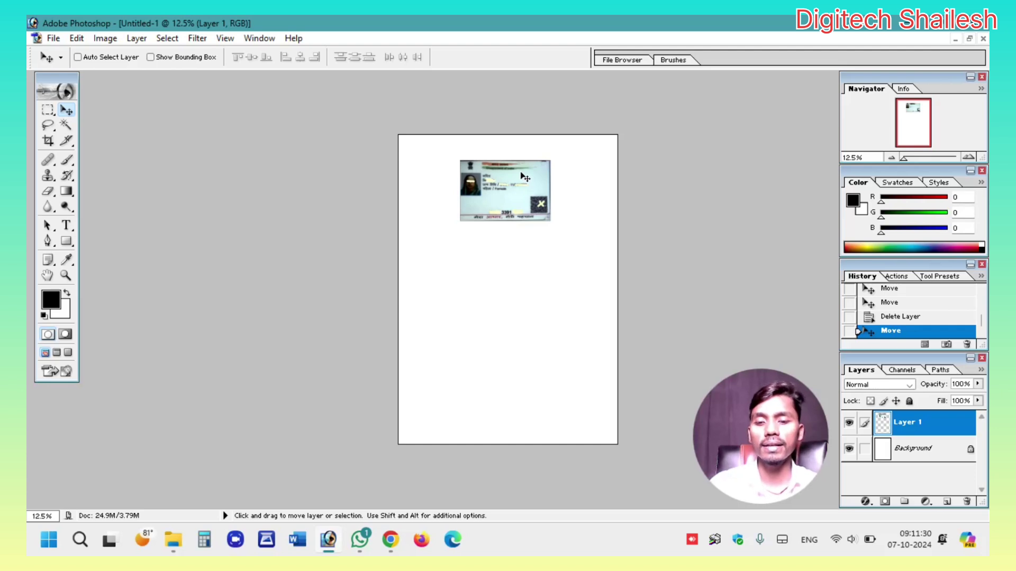
pyautogui.hotkey('ctrl', 't')
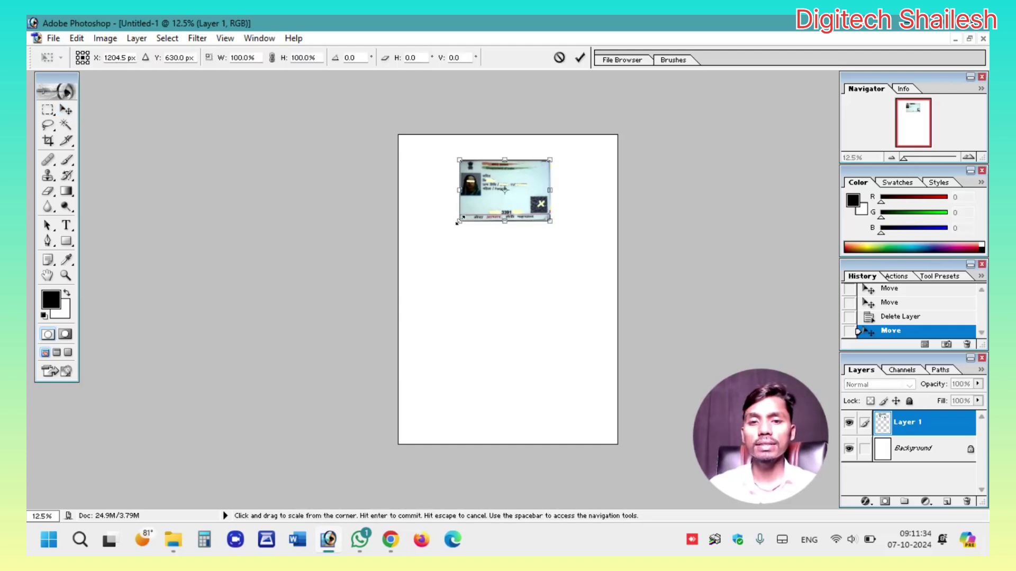
pyautogui.moveTo(458, 222); pyautogui.dragTo(418, 189)
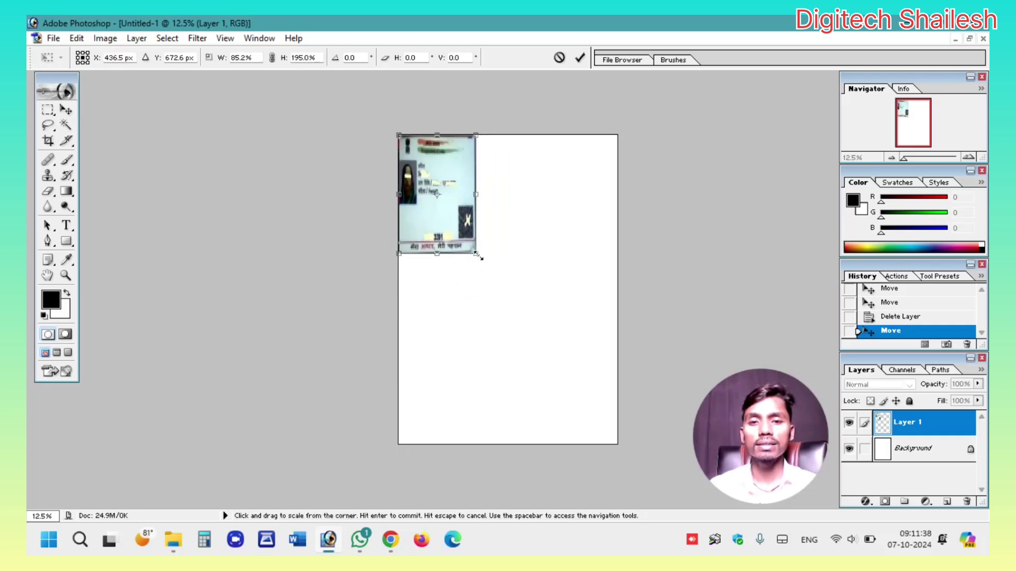
pyautogui.moveTo(478, 256); pyautogui.dragTo(623, 449)
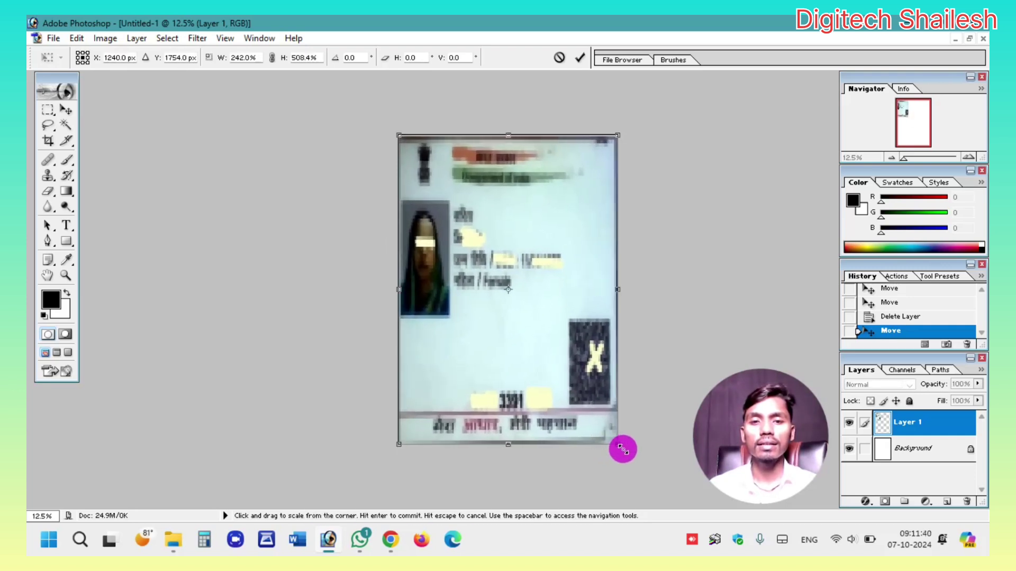
pyautogui.click(579, 57)
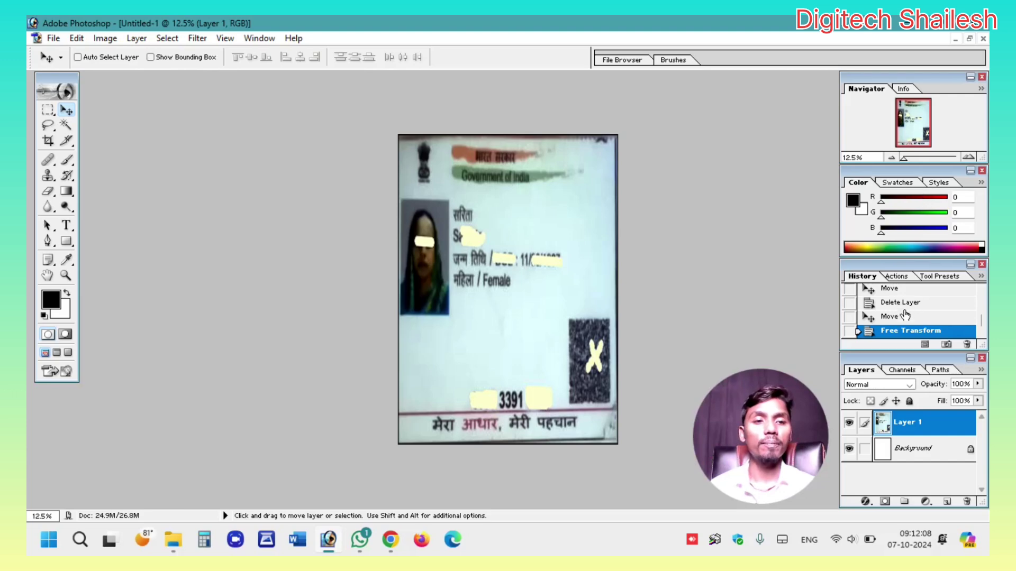
# - Show the Actions palette enlarged at the top with the Color and Navigator panels closed
pyautogui.click(905, 276)
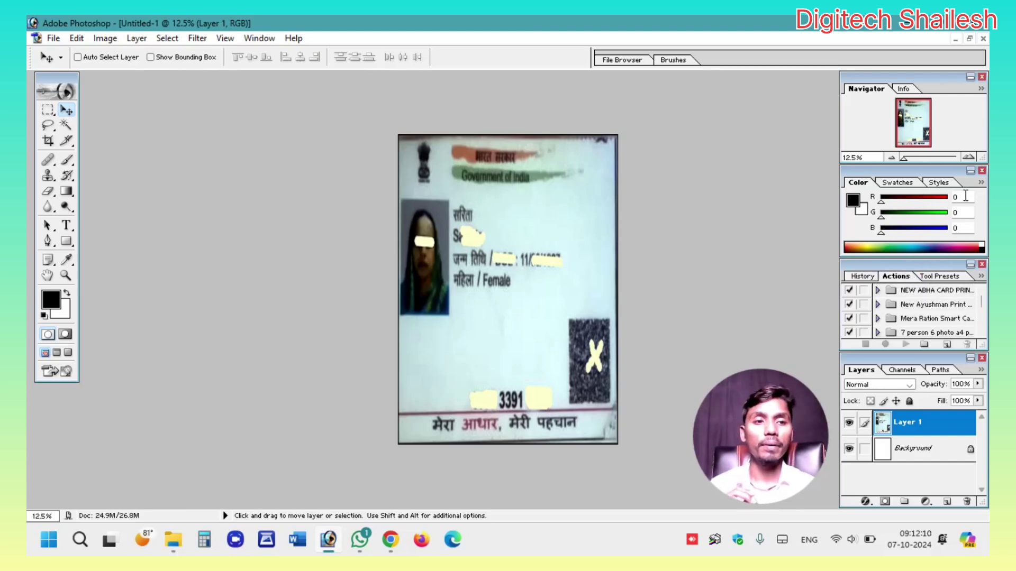
pyautogui.click(981, 170)
pyautogui.click(982, 77)
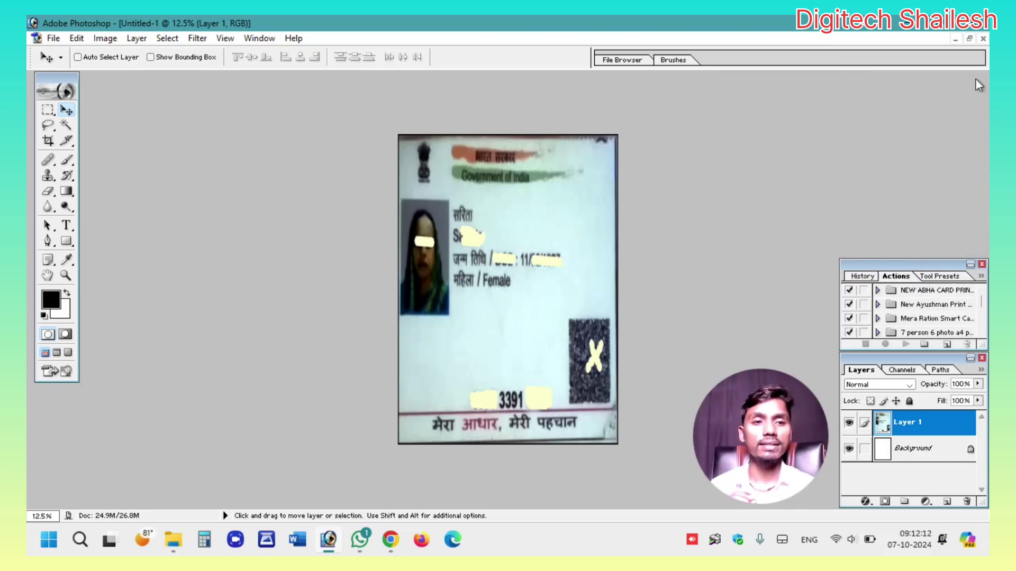
pyautogui.moveTo(925, 275); pyautogui.dragTo(920, 80)
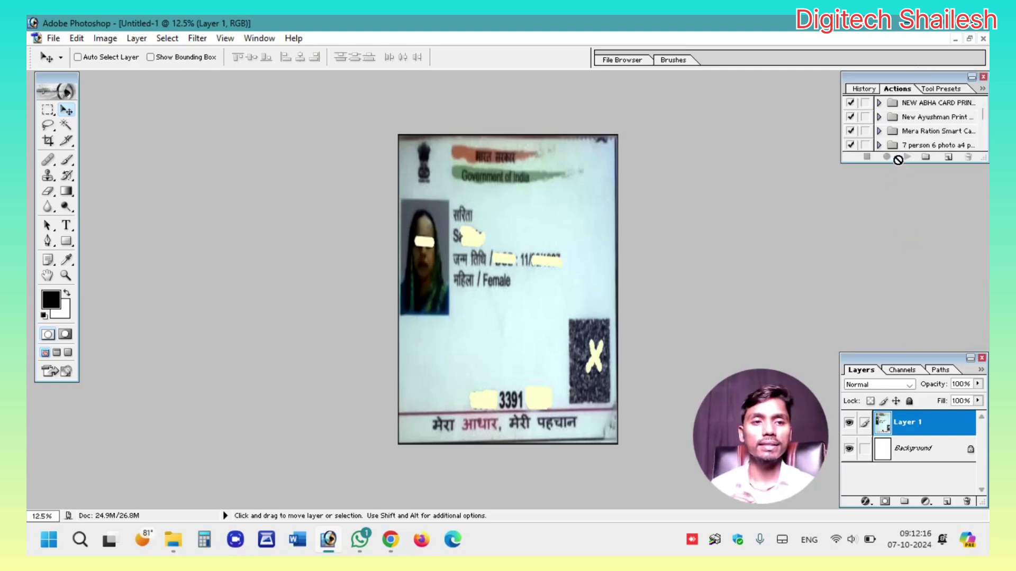
pyautogui.moveTo(898, 159); pyautogui.dragTo(897, 306)
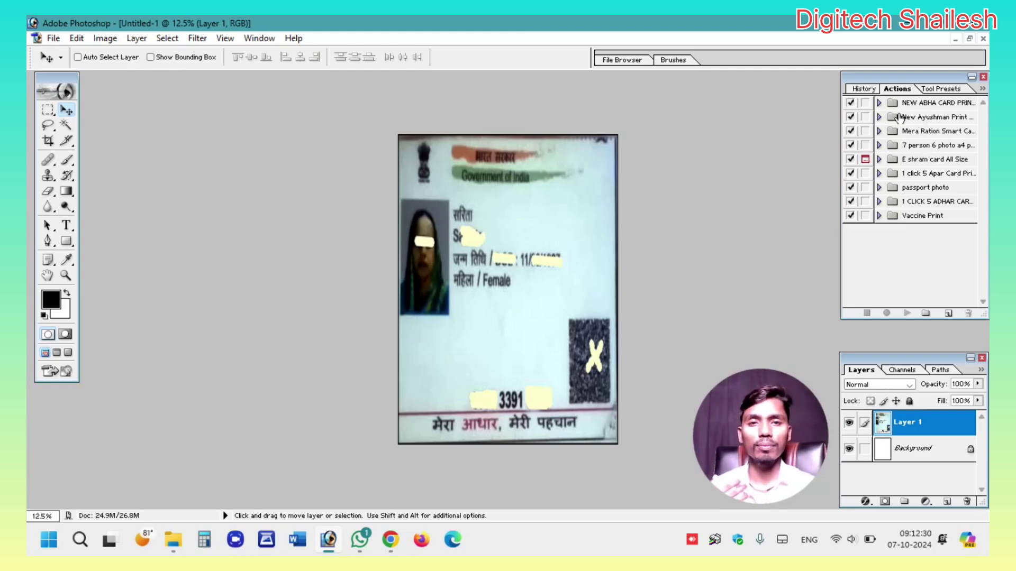
pyautogui.moveTo(932, 77); pyautogui.dragTo(916, 77)
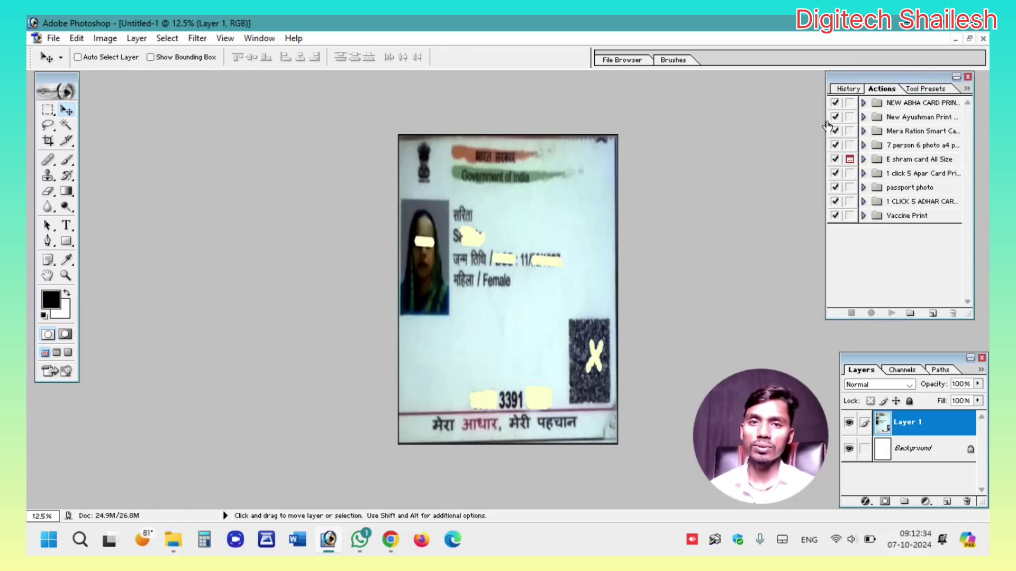